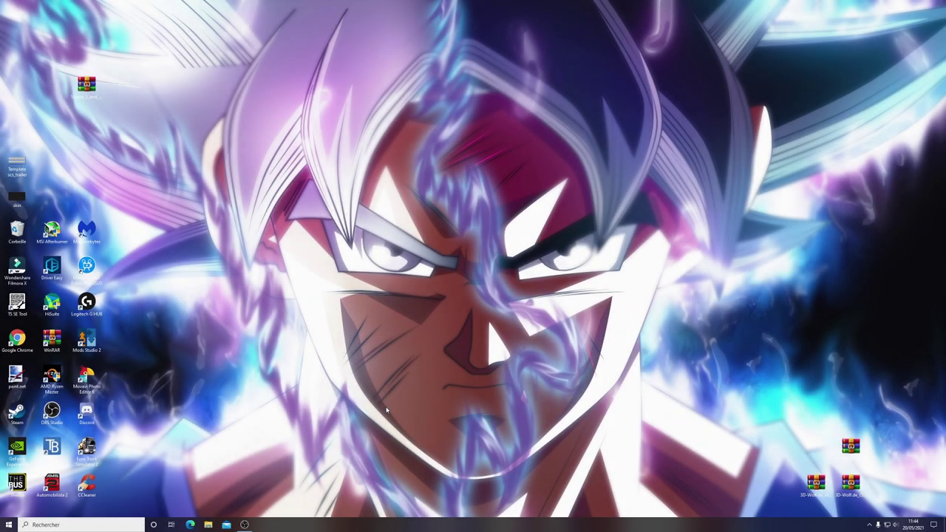
# Move the Scania_S_and_R_2016_LuxInterior archive to the upper middle of the desktop
pyautogui.moveTo(104, 87); pyautogui.dragTo(527, 110)
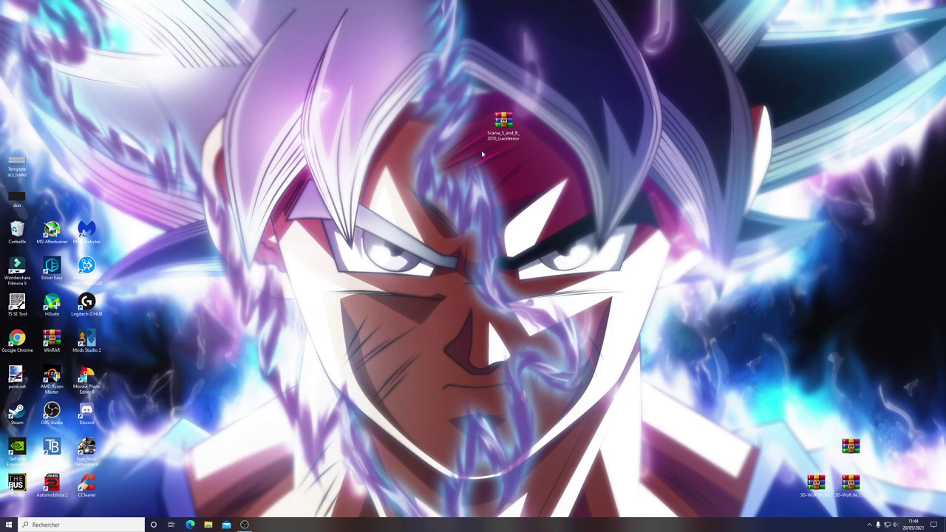
pyautogui.moveTo(505, 131); pyautogui.dragTo(642, 90)
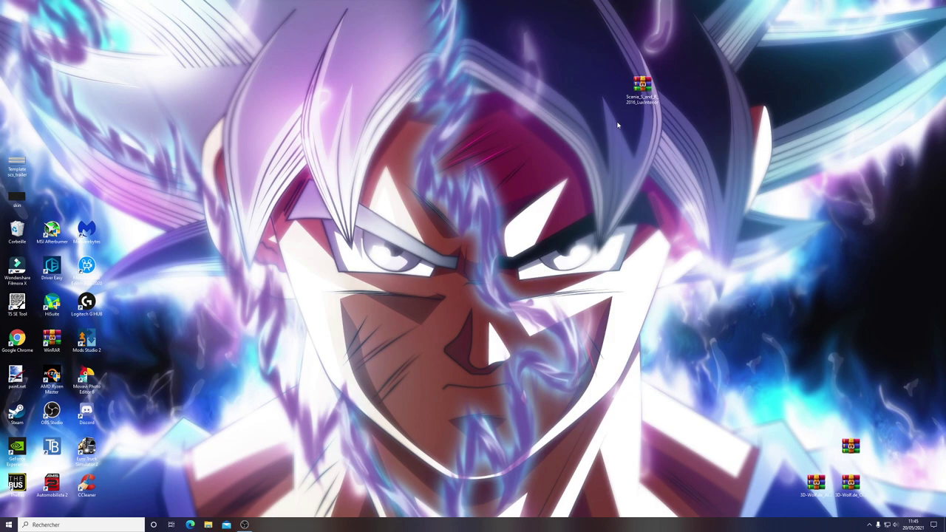
pyautogui.click(641, 89)
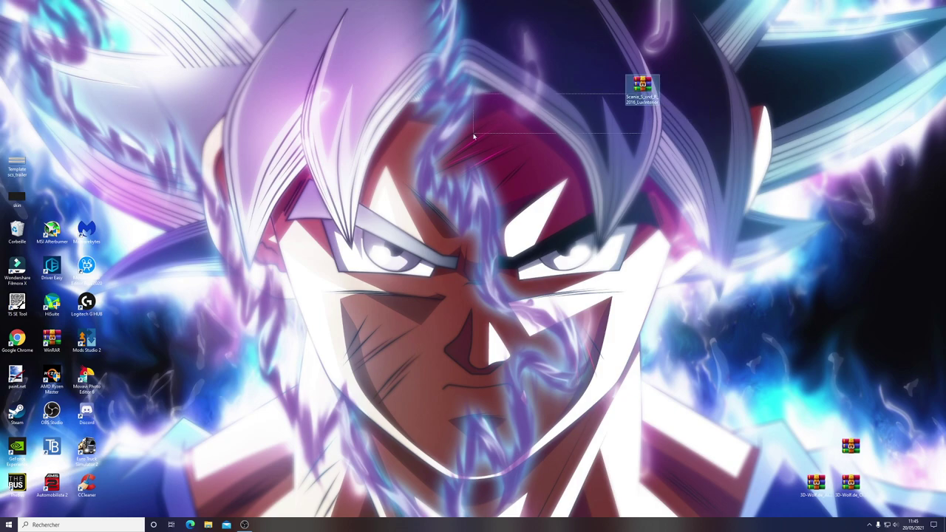
pyautogui.moveTo(642, 89); pyautogui.dragTo(503, 88)
# Open the Scania_S_and_R_2016_LuxInterior.scs archive, browse to vehicle\truck\scania_2016\interior, and reposition the window so the whole file list fits
pyautogui.doubleClick(502, 103)
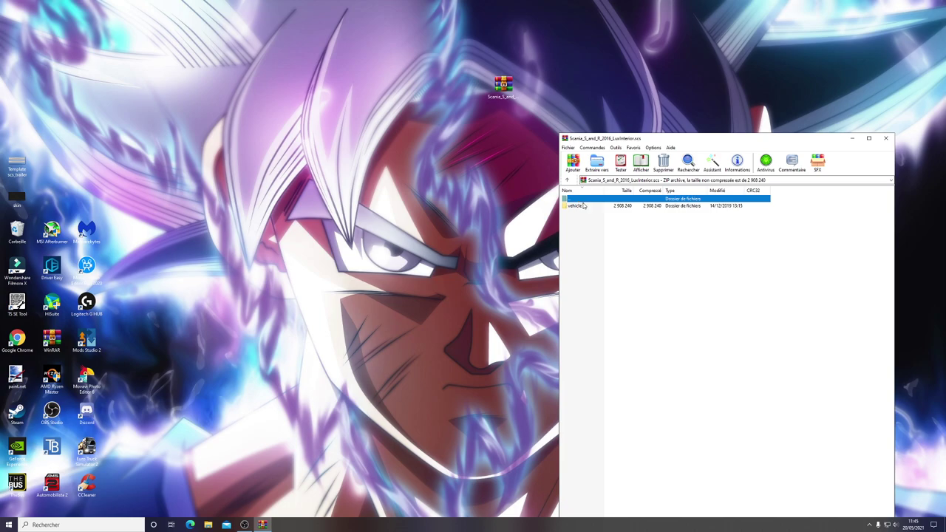
pyautogui.doubleClick(586, 207)
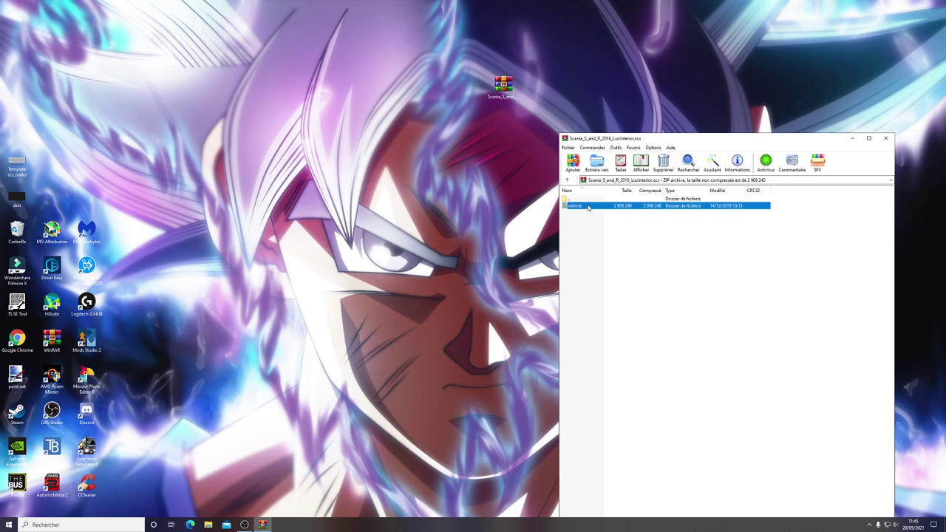
pyautogui.doubleClick(588, 207)
pyautogui.doubleClick(589, 207)
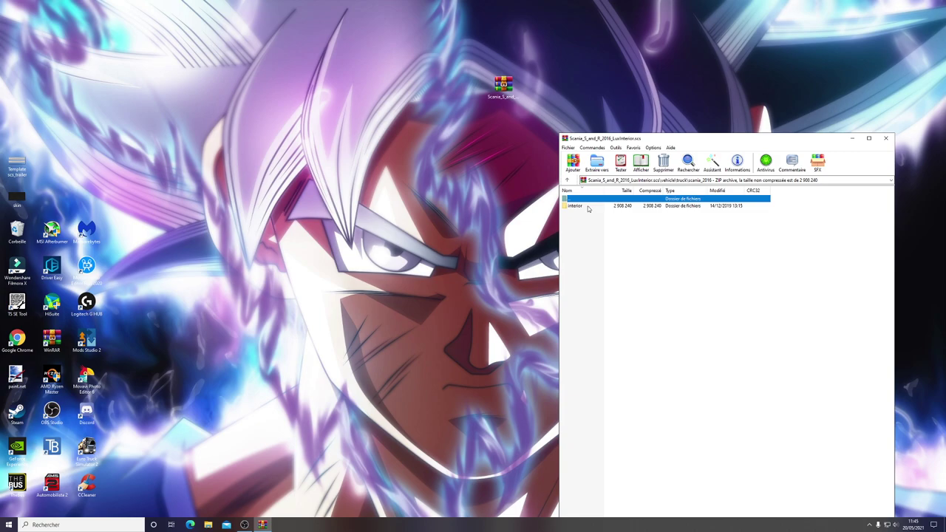
pyautogui.doubleClick(588, 207)
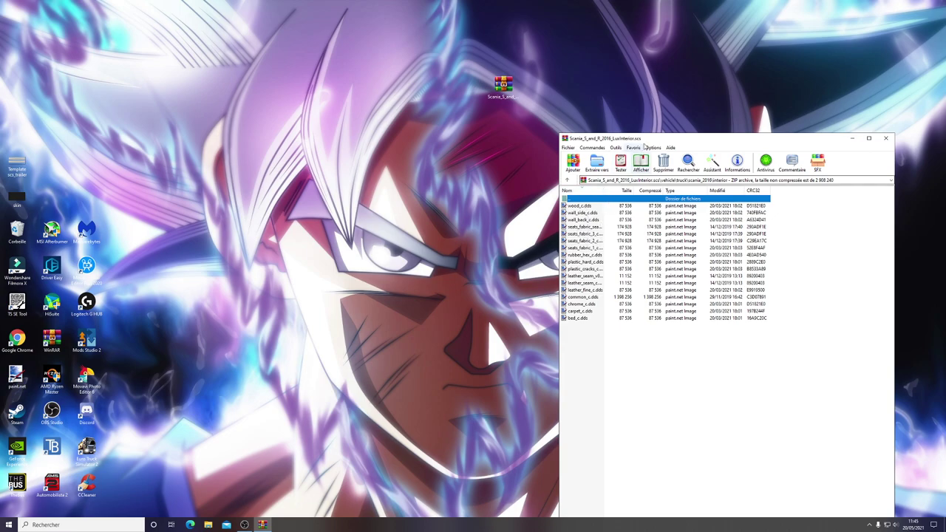
pyautogui.moveTo(688, 144); pyautogui.dragTo(668, 73)
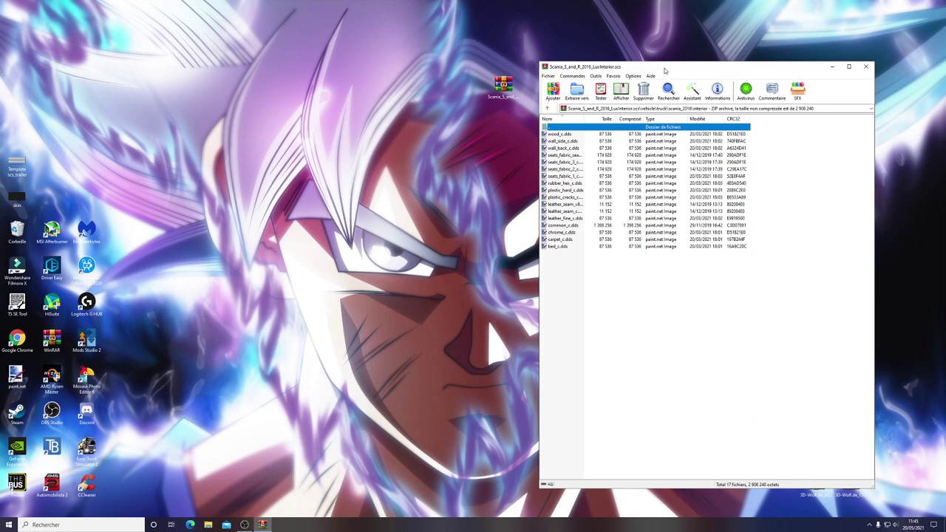
pyautogui.moveTo(665, 69); pyautogui.dragTo(672, 69)
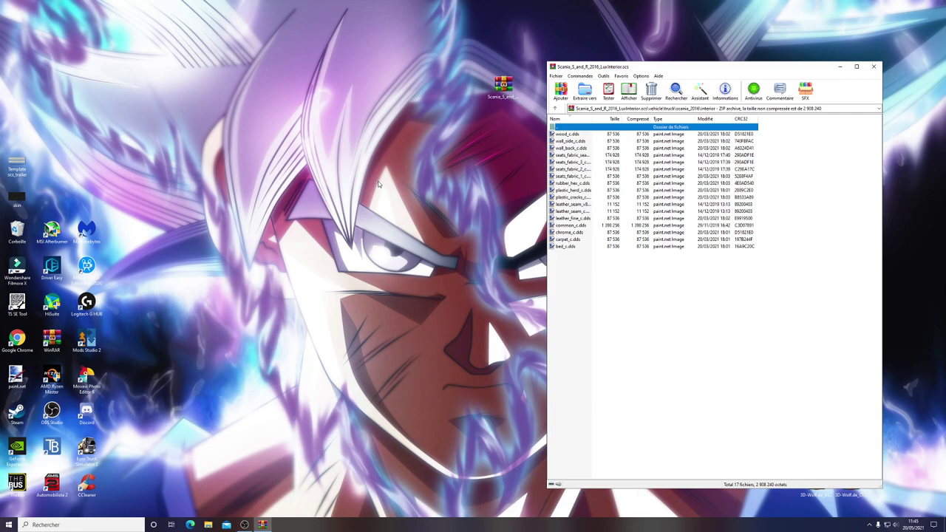
# Try a solid blue 0072C4 fill on the wood_c.dds texture and discard the change
pyautogui.doubleClick(568, 134)
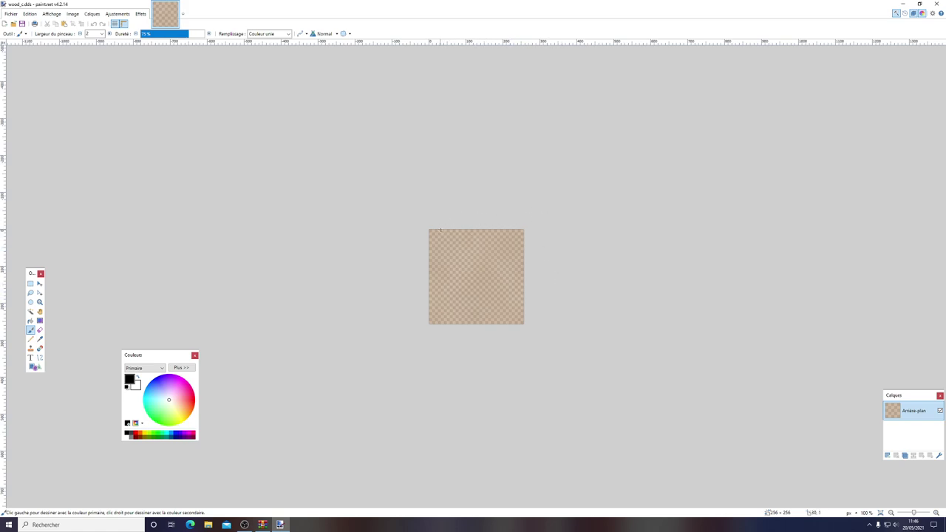
pyautogui.click(30, 322)
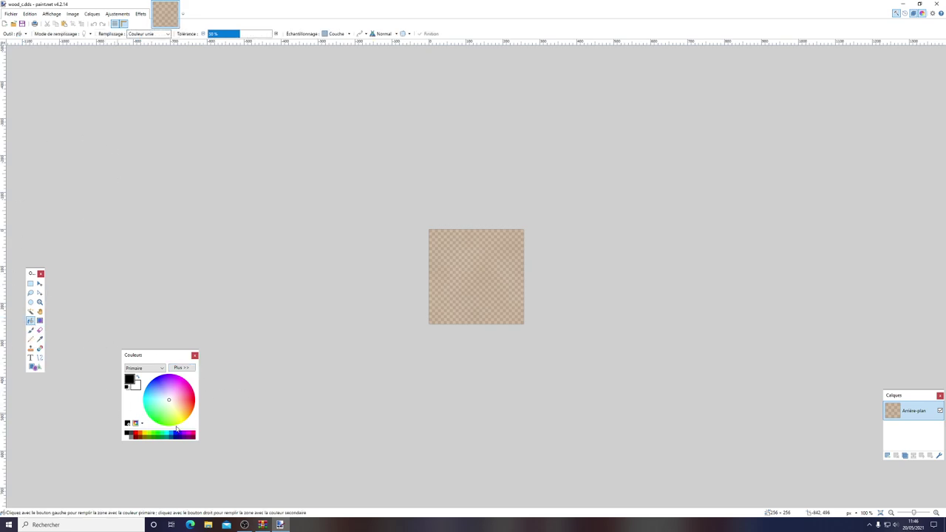
pyautogui.click(182, 368)
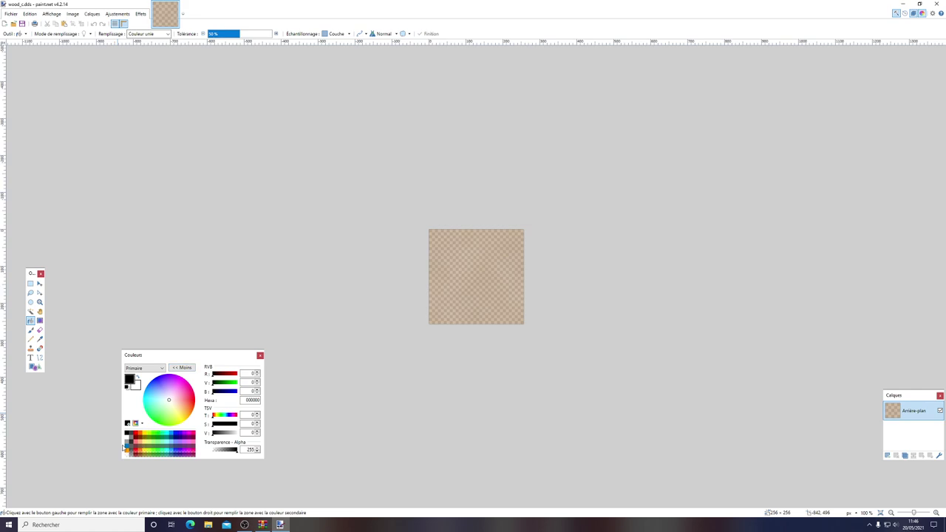
pyautogui.click(130, 445)
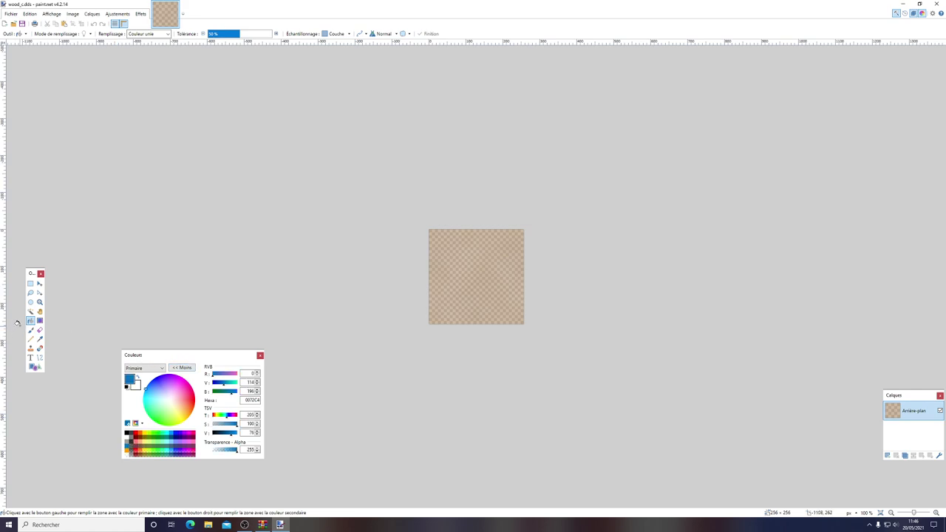
pyautogui.click(449, 252)
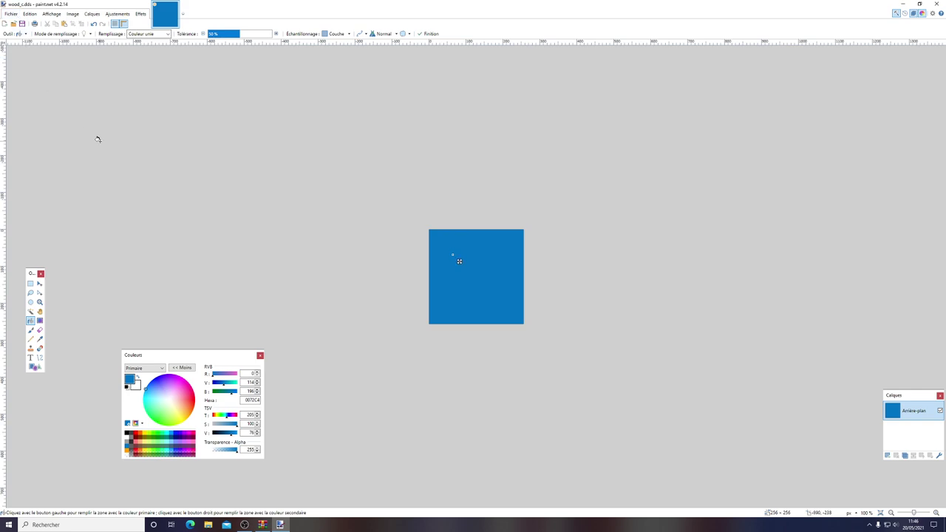
pyautogui.click(937, 3)
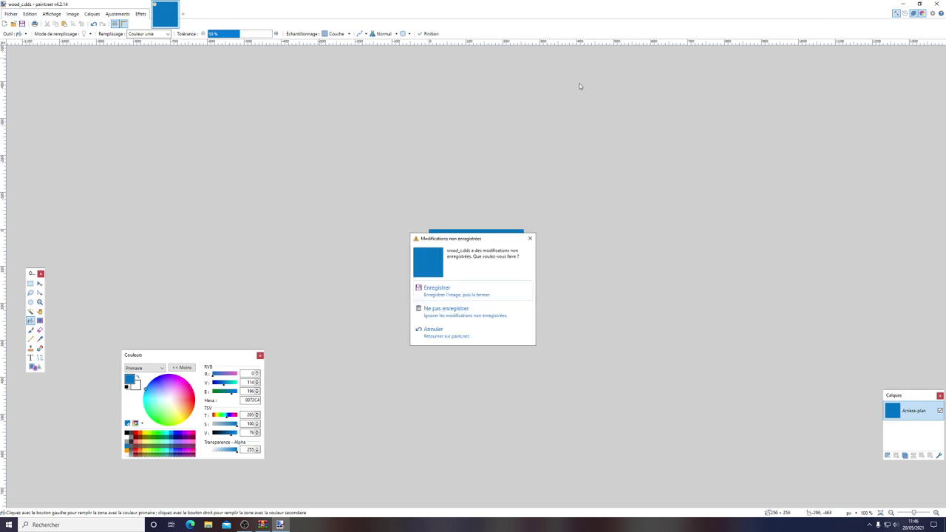
pyautogui.click(474, 309)
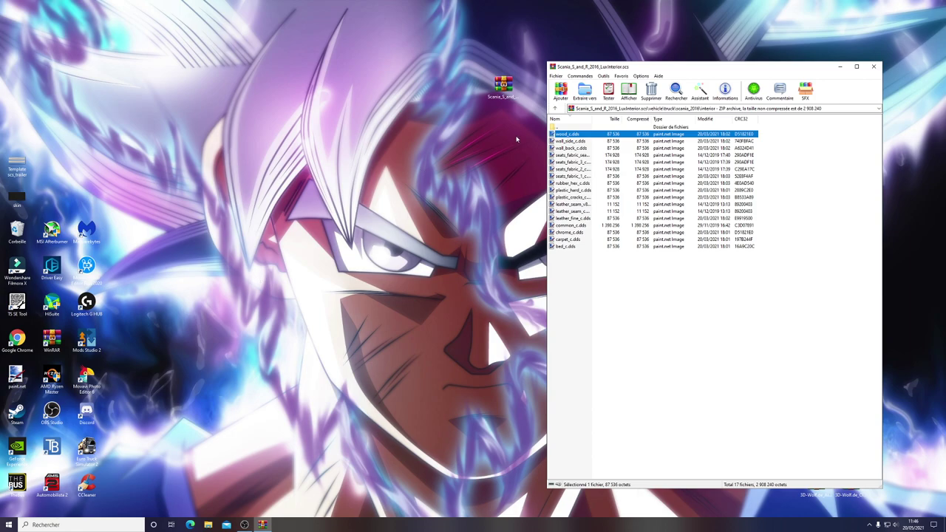
# View the wall_side_c.dds and wall_back_c.dds textures one after the other, closing each without editing
pyautogui.doubleClick(561, 141)
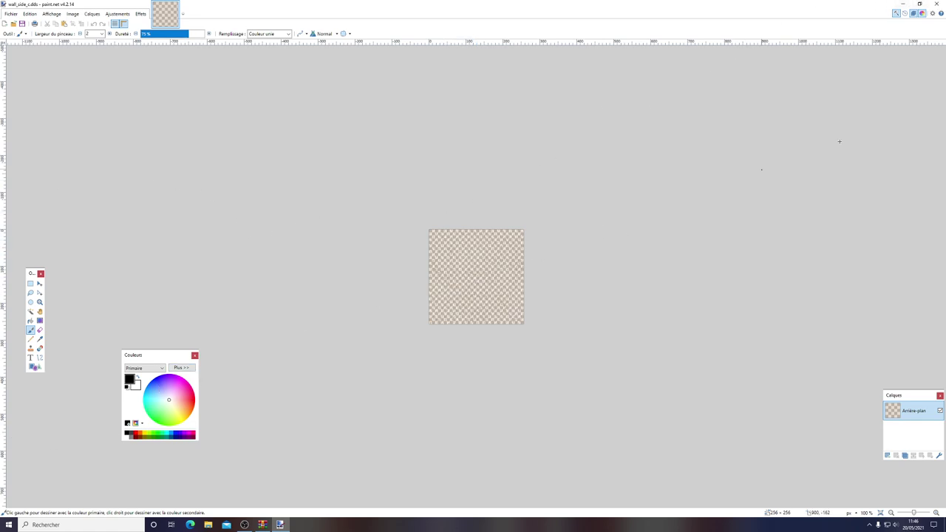
pyautogui.click(939, 4)
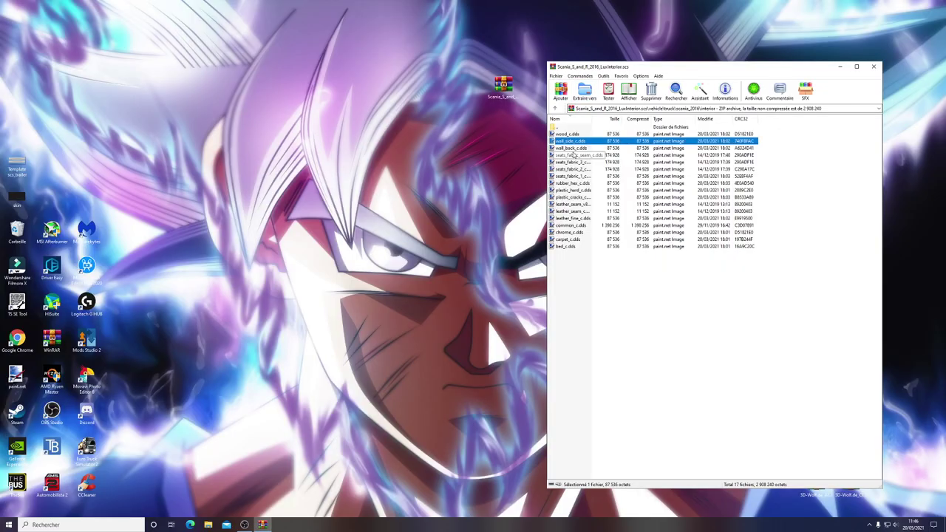
pyautogui.click(572, 148)
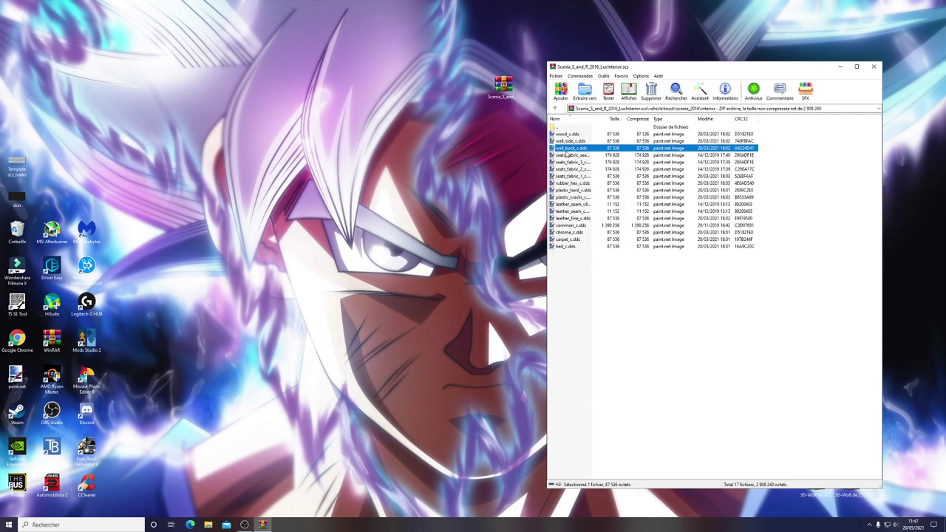
pyautogui.doubleClick(572, 149)
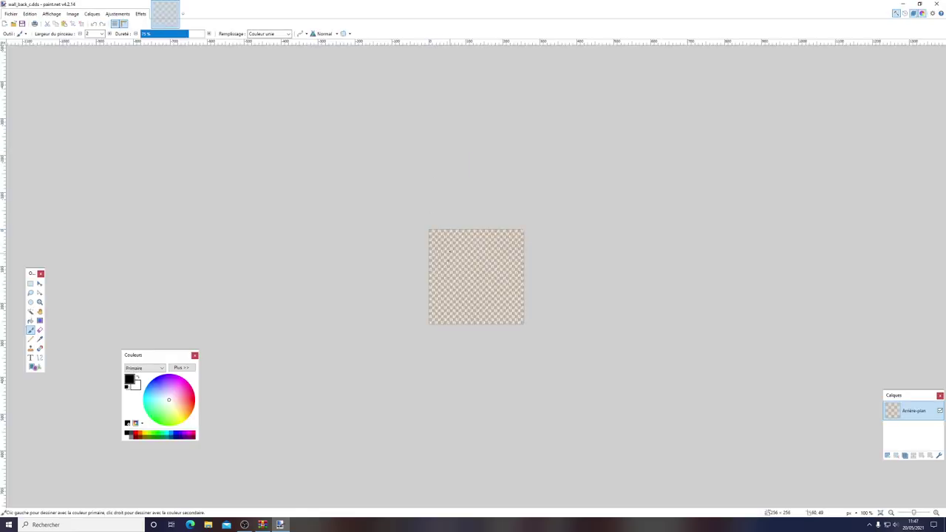
pyautogui.click(937, 4)
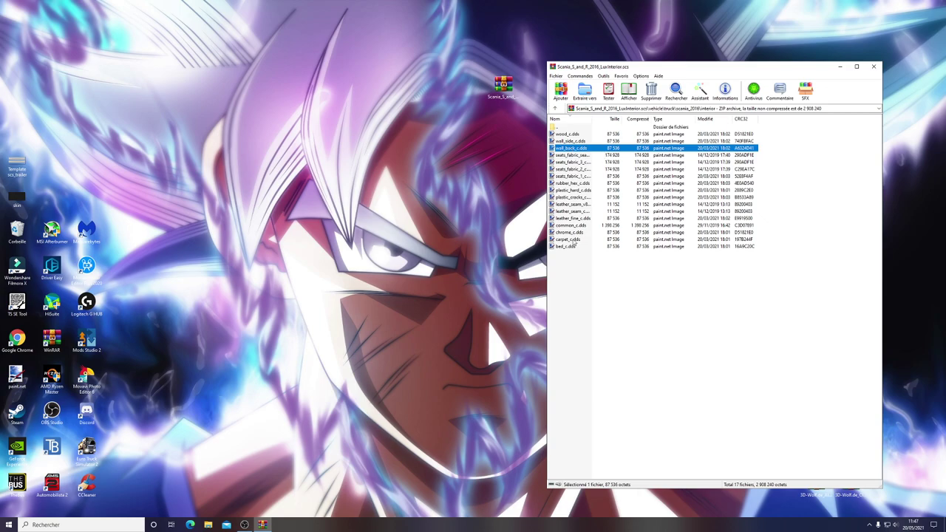
# View the seat fabric textures seats_fabric_seam_c.dds and seats_fabric_3_c.dds, closing each without editing
pyautogui.click(567, 156)
pyautogui.doubleClick(567, 156)
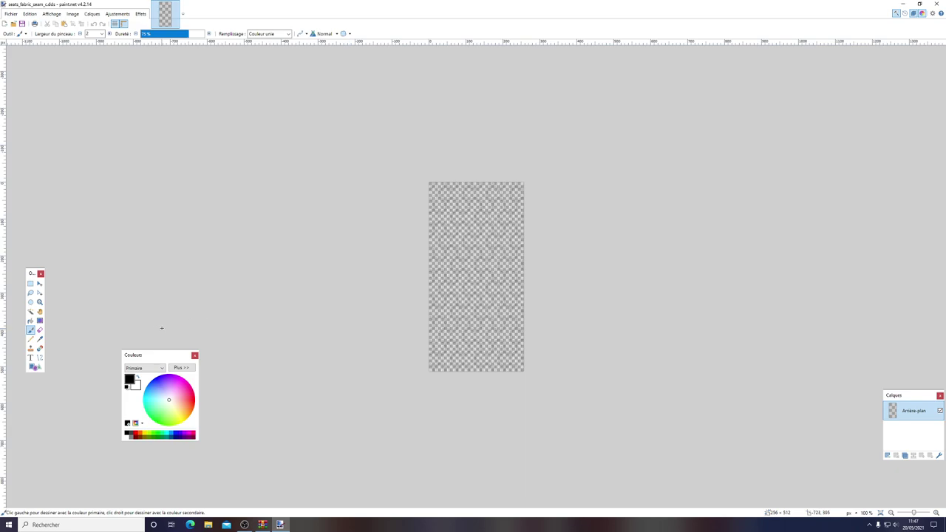
pyautogui.click(937, 3)
pyautogui.click(576, 163)
pyautogui.doubleClick(582, 163)
pyautogui.click(936, 4)
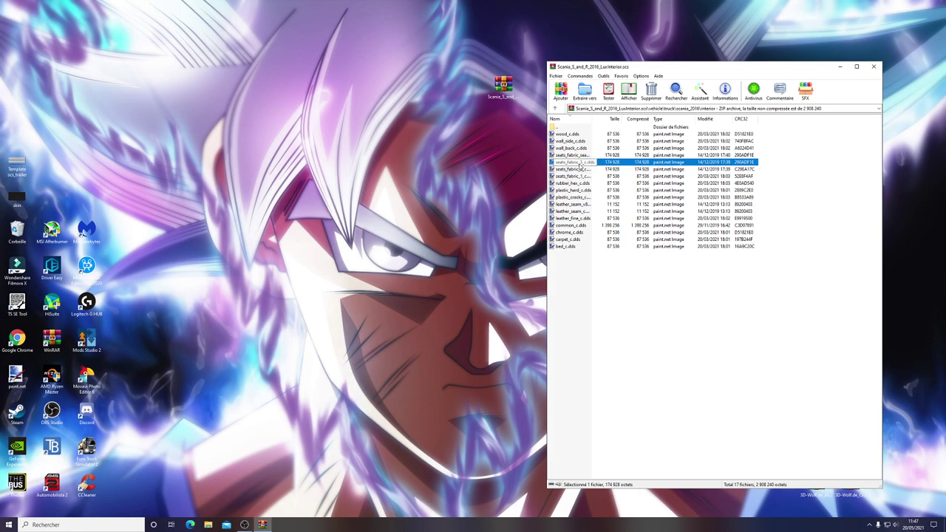
# View the rubber_hex_c.dds, plastic_hard_c.dds and plastic_cracks_c.dds textures, closing each without editing
pyautogui.doubleClick(571, 184)
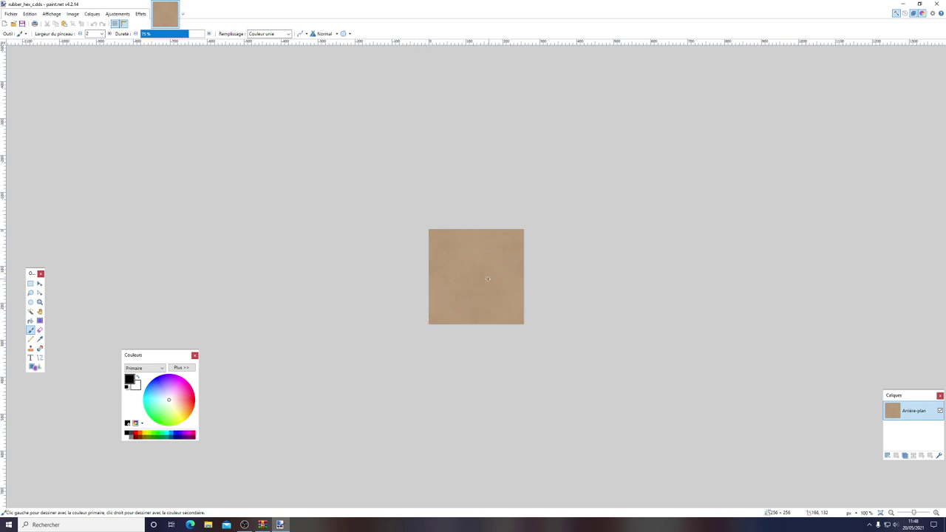
pyautogui.click(936, 4)
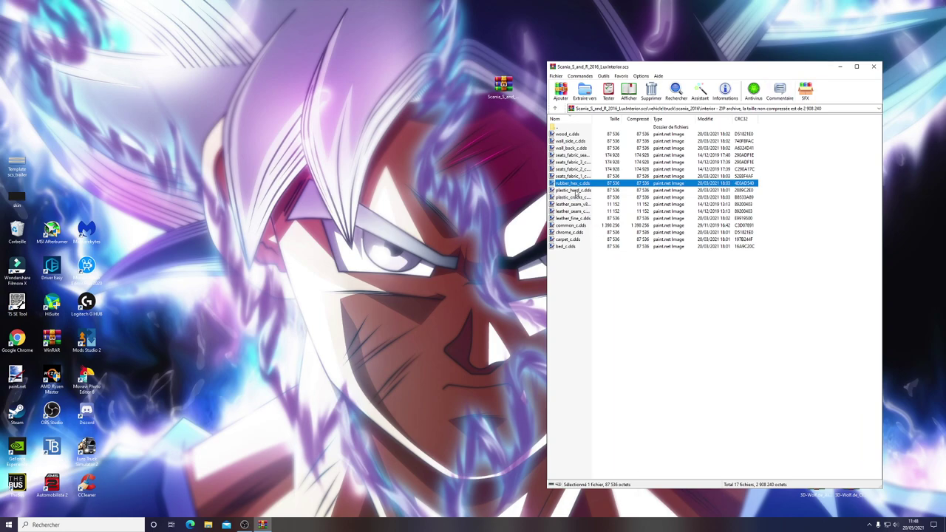
pyautogui.doubleClick(576, 190)
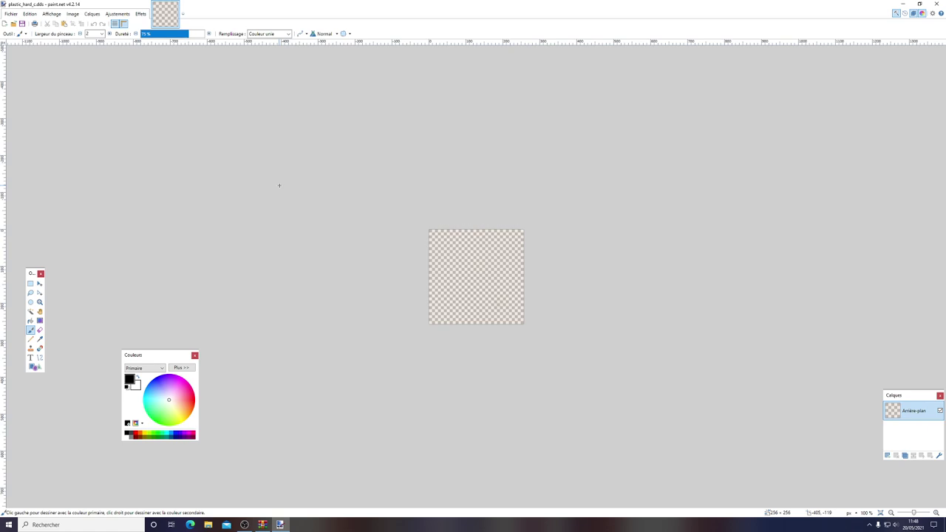
pyautogui.click(936, 3)
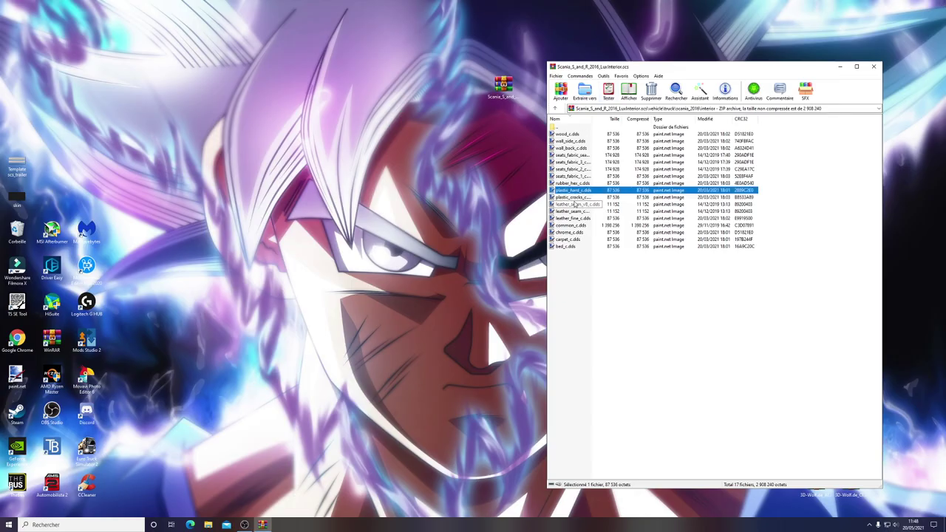
pyautogui.click(573, 198)
pyautogui.doubleClick(576, 199)
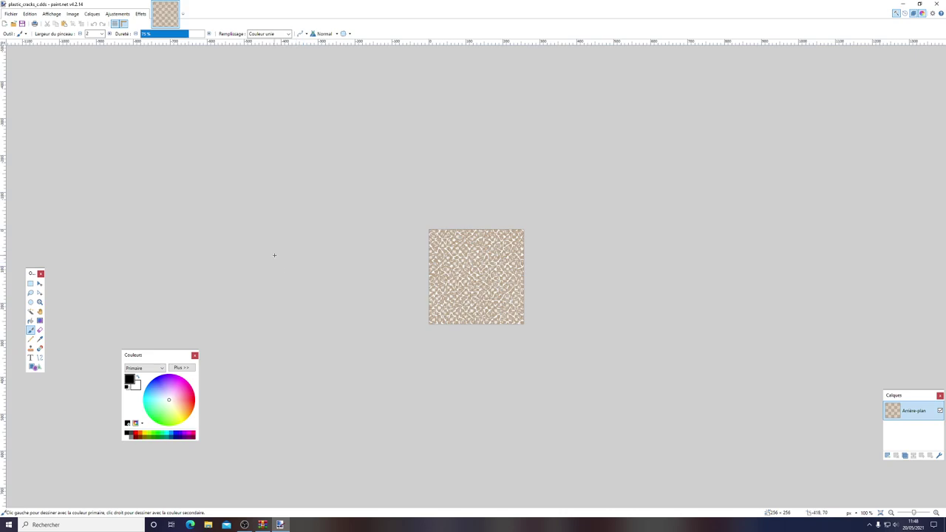
pyautogui.click(937, 3)
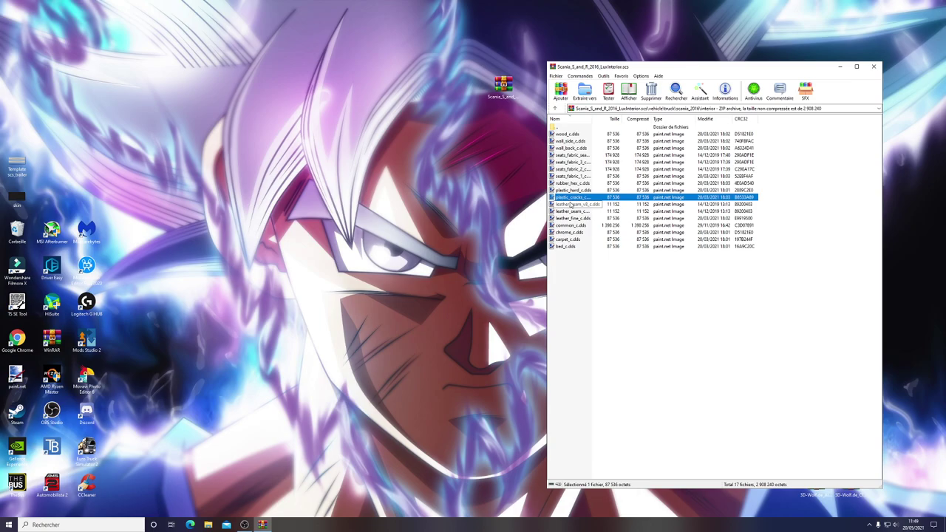
# View the leather textures leather_seam_v8_c.dds, leather_seam_c.dds and leather_fine_c.dds in turn
pyautogui.doubleClick(570, 204)
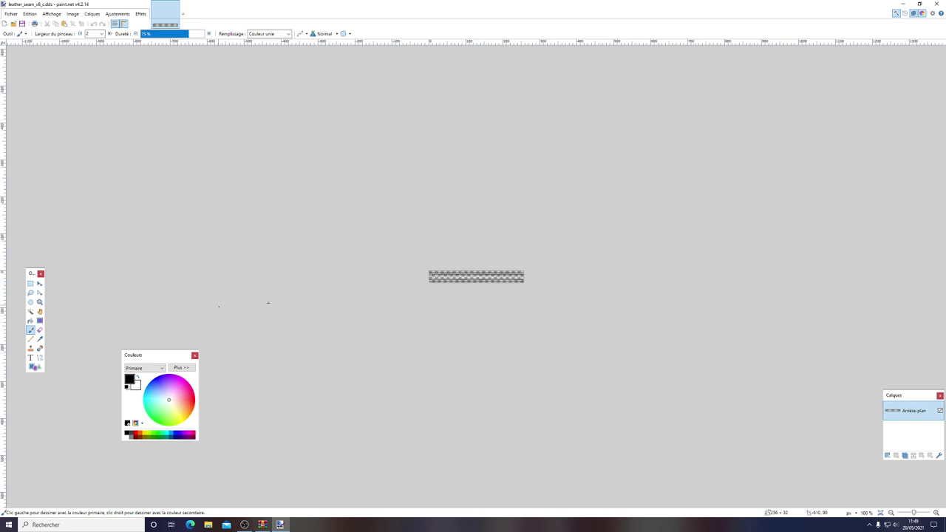
pyautogui.click(937, 3)
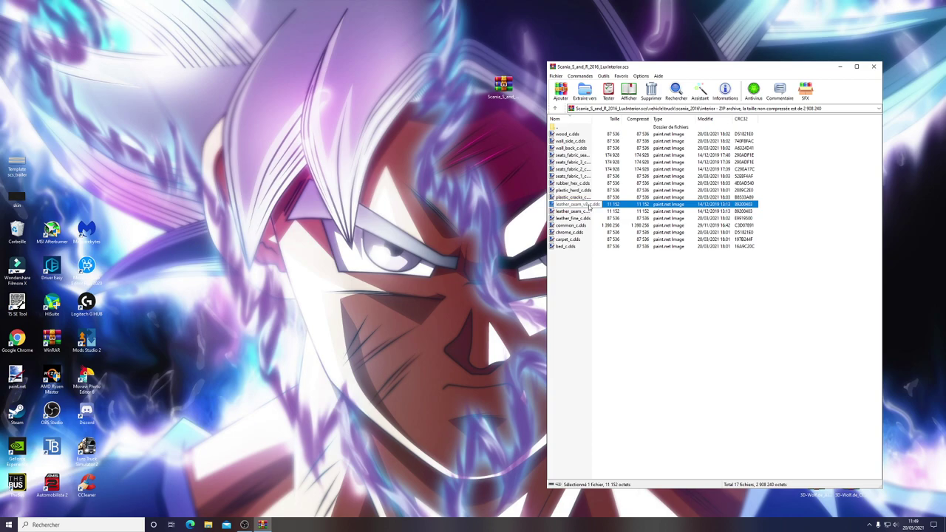
pyautogui.click(574, 211)
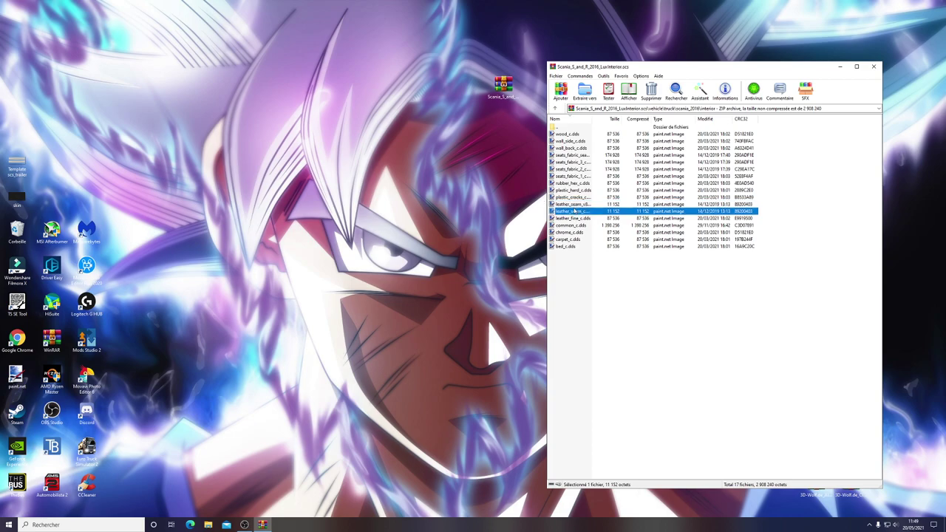
pyautogui.doubleClick(575, 211)
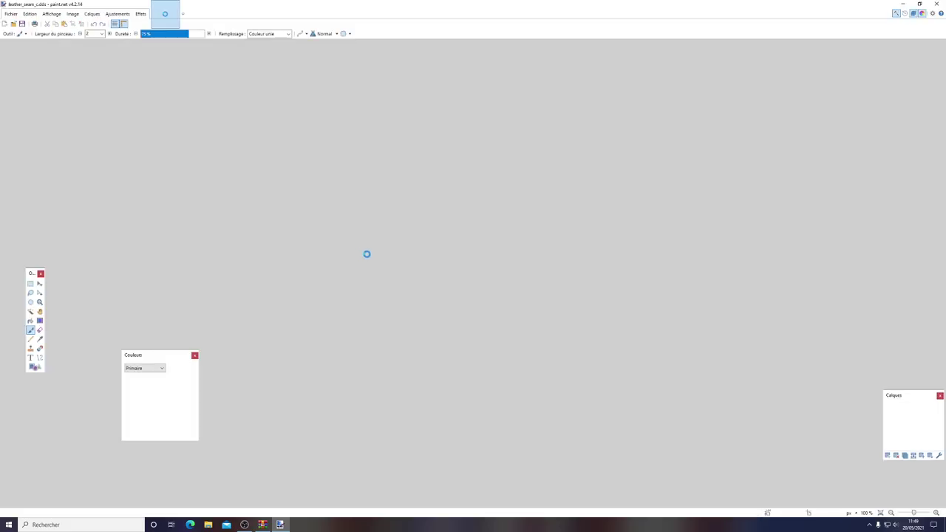
pyautogui.click(936, 4)
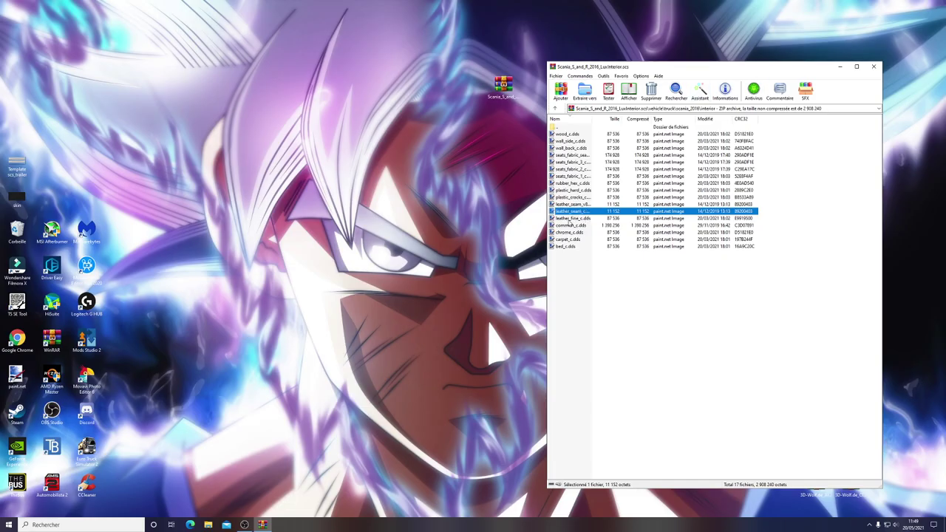
pyautogui.doubleClick(569, 211)
pyautogui.click(936, 3)
pyautogui.click(570, 220)
pyautogui.rightClick(570, 222)
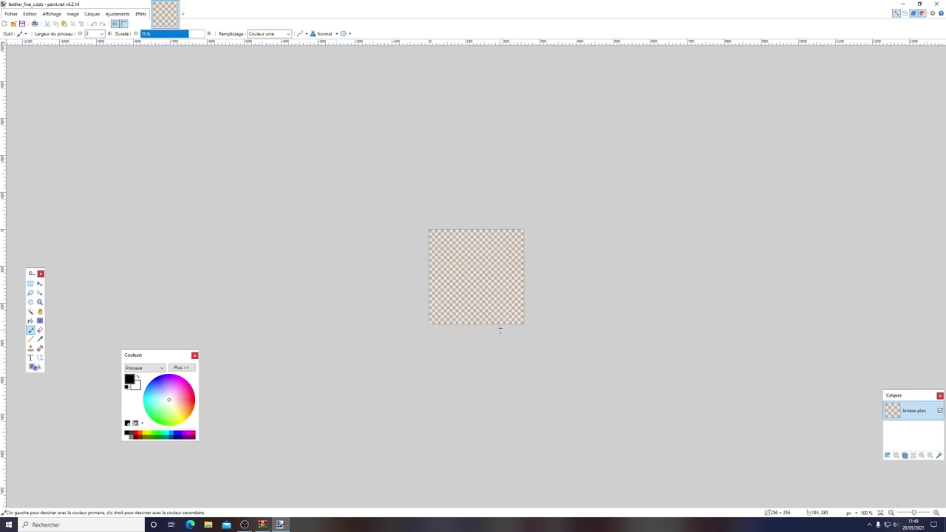
# Close leather_fine_c.dds, and view the common_c.dds and chrome_c.dds textures one after the other without editing
pyautogui.click(937, 4)
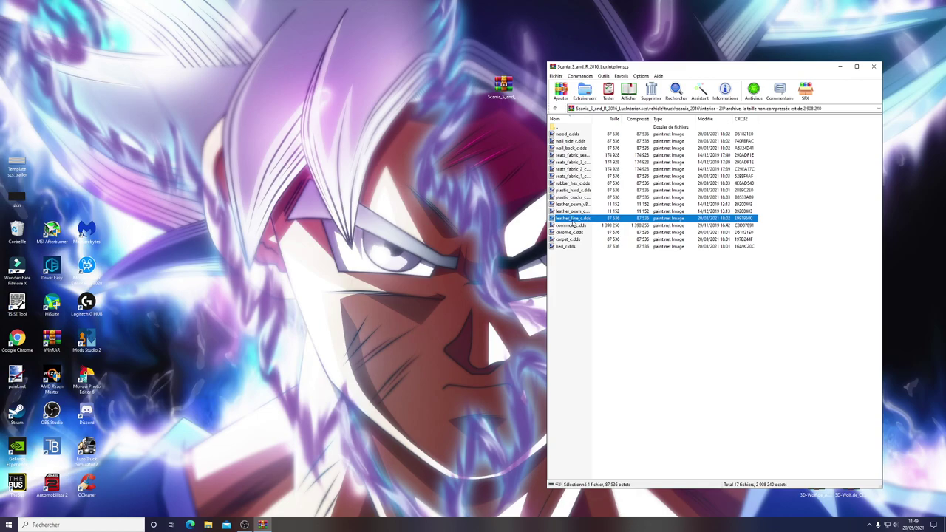
pyautogui.doubleClick(574, 224)
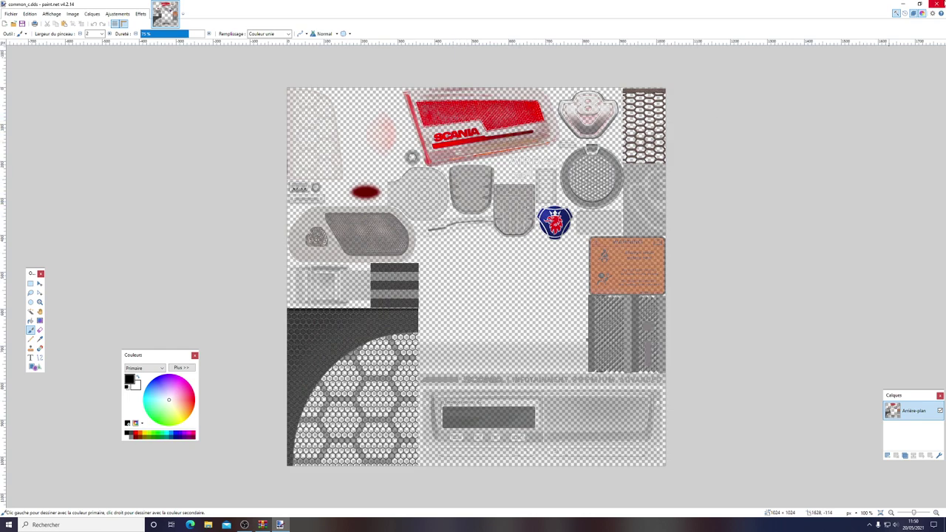
pyautogui.click(937, 4)
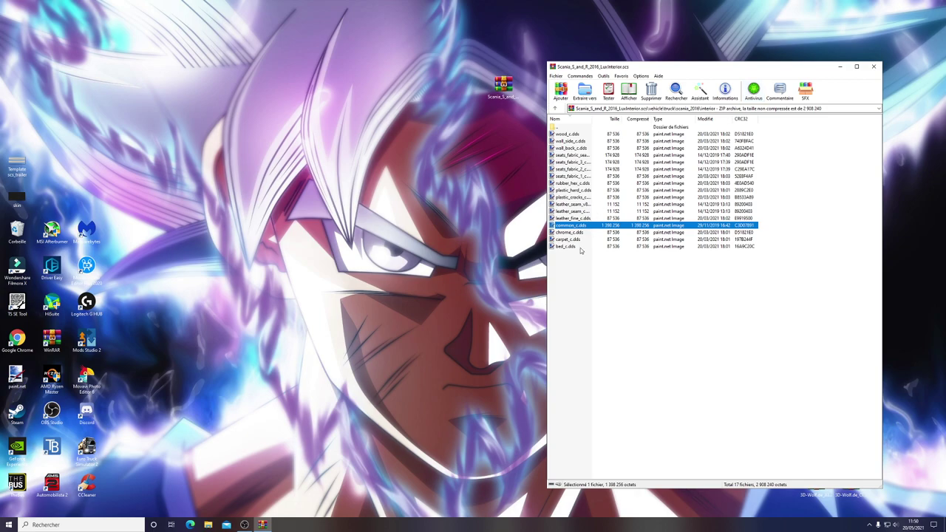
pyautogui.doubleClick(566, 233)
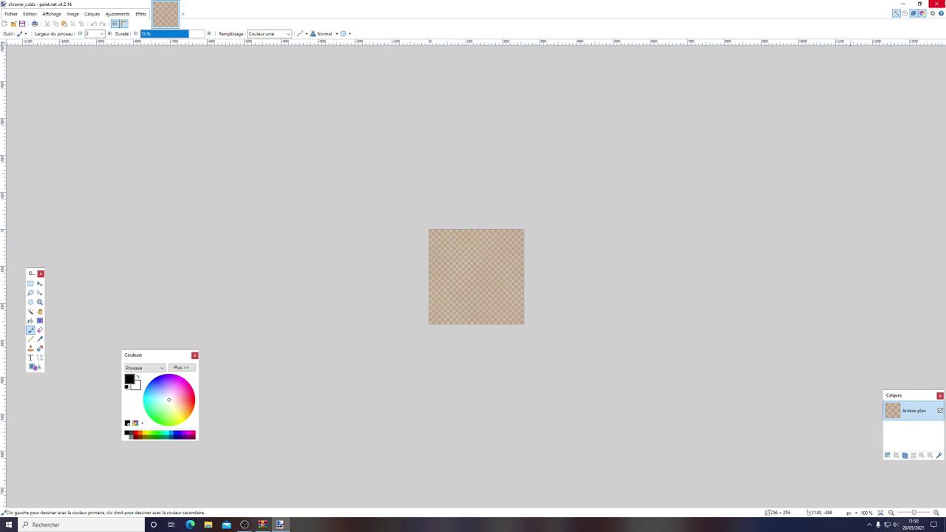
pyautogui.click(944, 3)
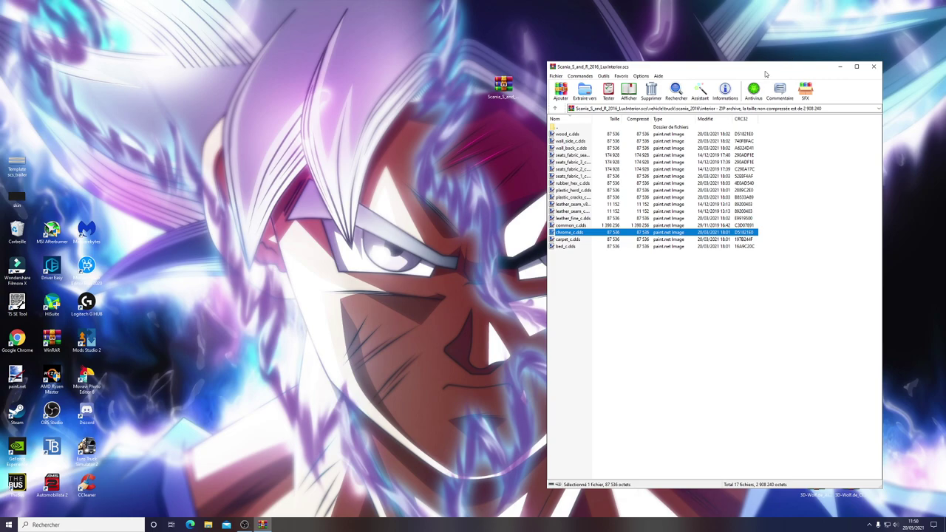
# View the carpet_c.dds and bed_c.dds textures without editing, and close the LuxInterior archive
pyautogui.doubleClick(576, 233)
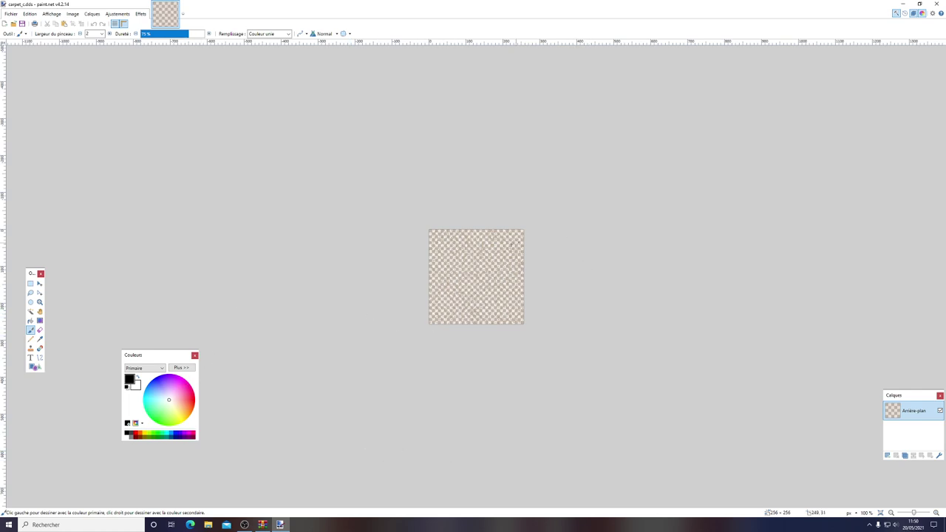
pyautogui.click(937, 4)
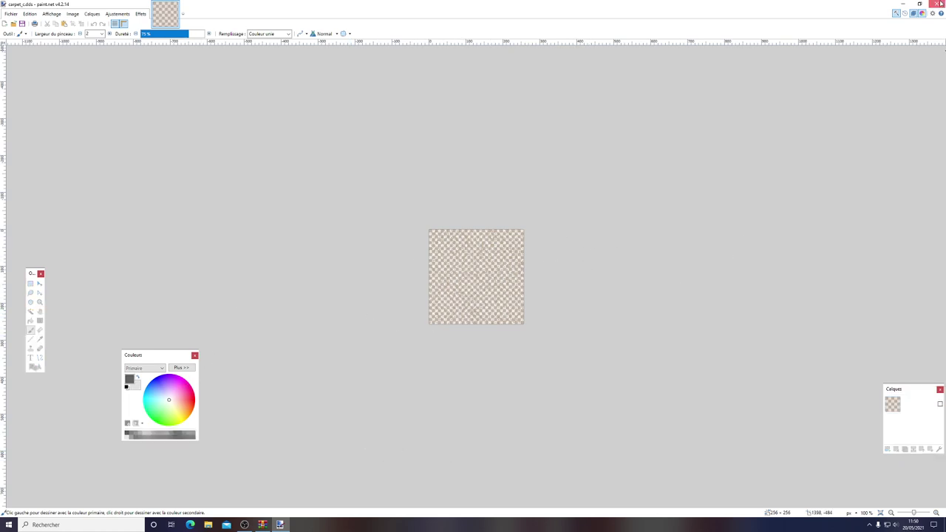
pyautogui.doubleClick(569, 247)
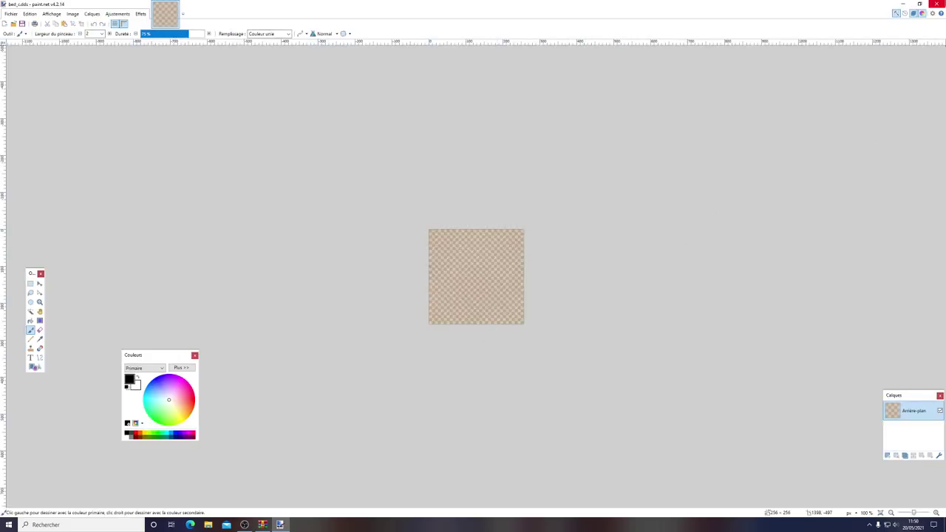
pyautogui.click(937, 5)
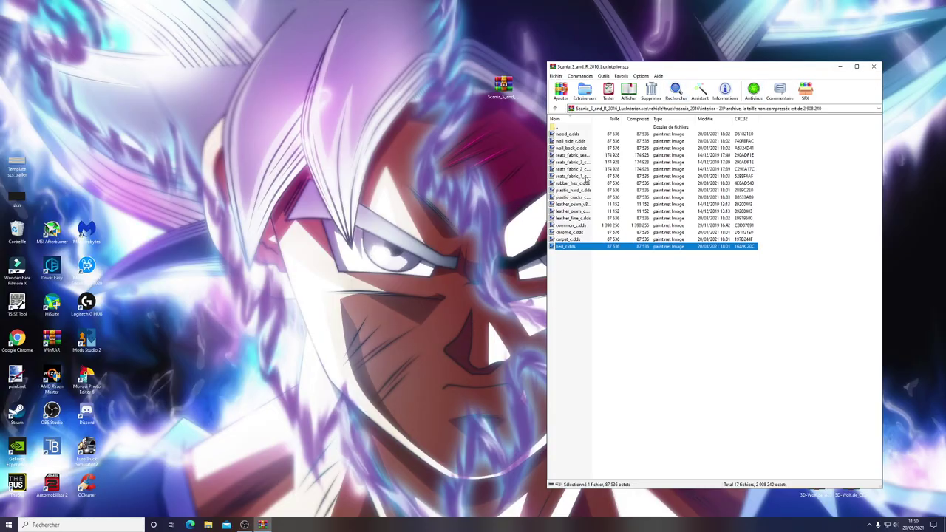
pyautogui.click(874, 66)
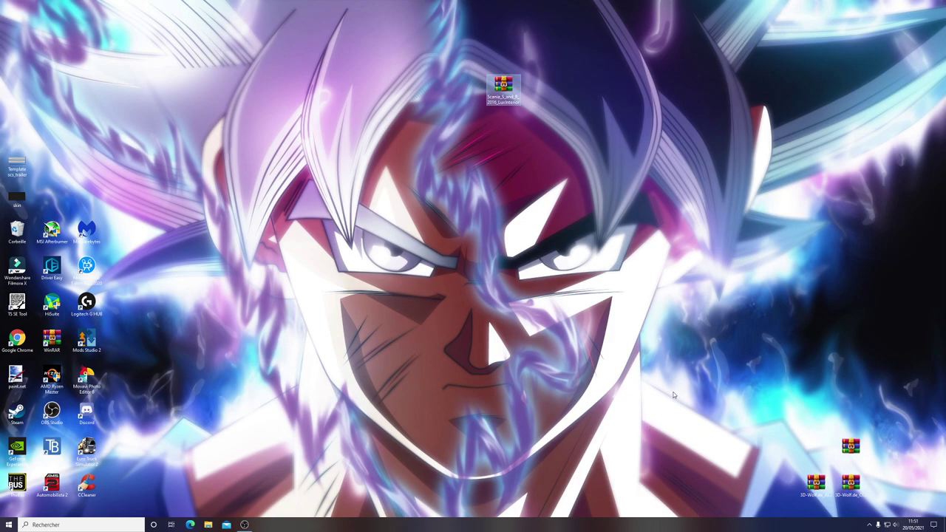
# Move the Scania archive above the MSI Afterburner shortcut and line up the 3D-Wolf Danish_Pluche, Alcantara_Texture and Cloth_textures archives in one desktop row
pyautogui.moveTo(509, 95); pyautogui.dragTo(56, 193)
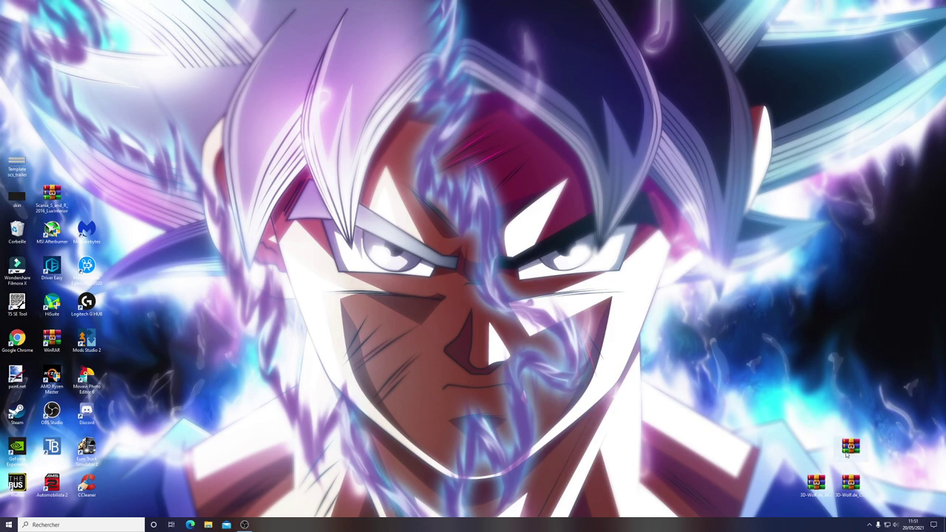
pyautogui.moveTo(850, 446); pyautogui.dragTo(637, 87)
pyautogui.click(634, 194)
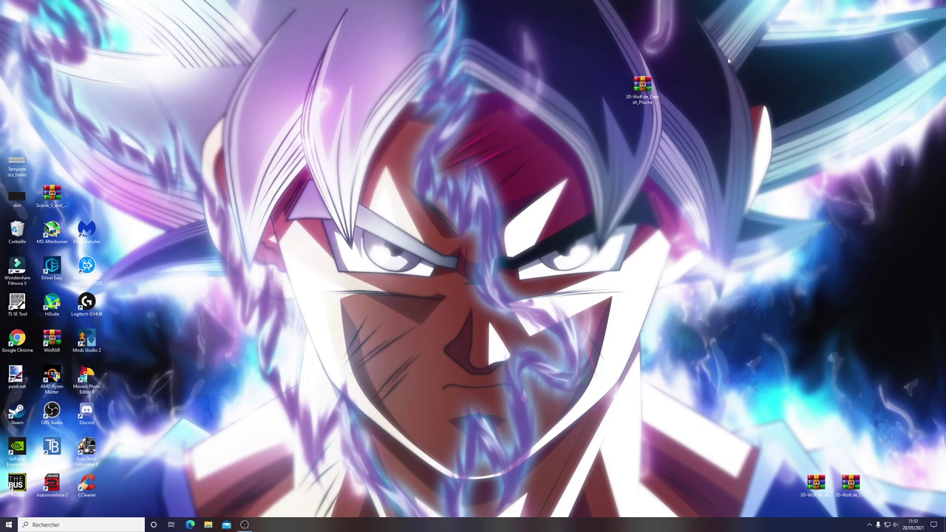
pyautogui.moveTo(816, 488); pyautogui.dragTo(677, 87)
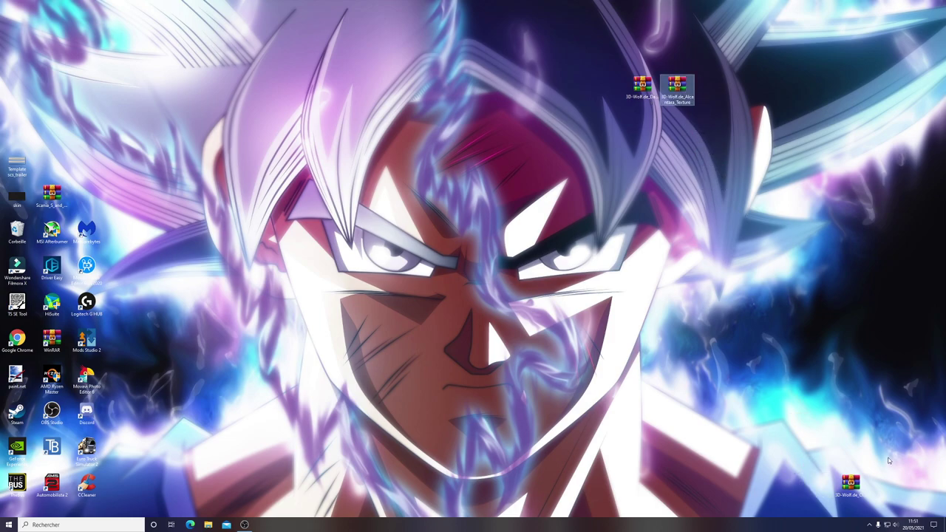
pyautogui.moveTo(851, 484); pyautogui.dragTo(754, 104)
pyautogui.click(723, 298)
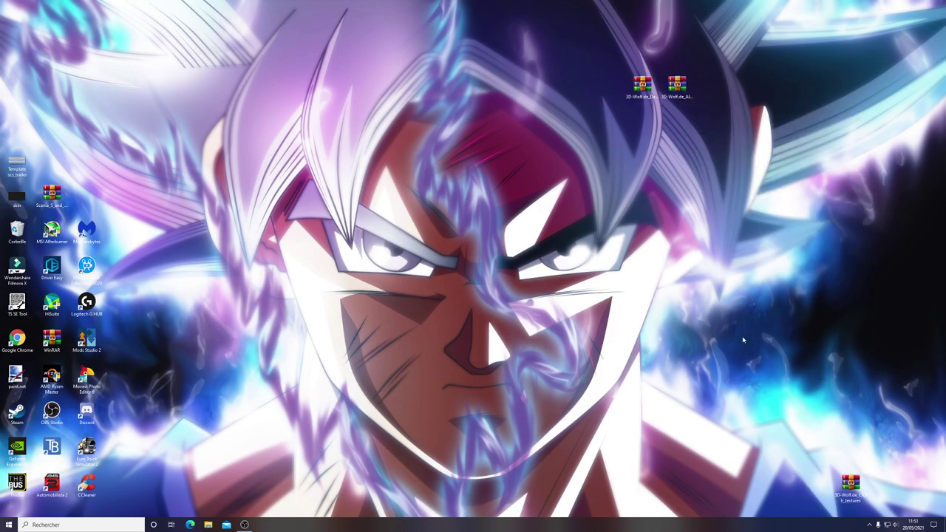
pyautogui.moveTo(851, 487); pyautogui.dragTo(714, 90)
pyautogui.click(710, 176)
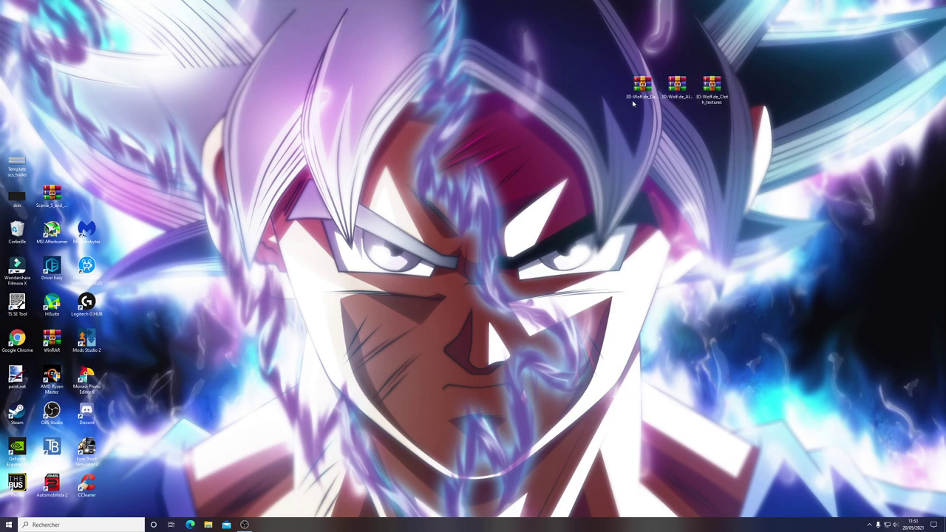
# View Danish-Pluche-Yellow.bmp from the Texture folder of the 3D-Wolf.de_Danish_Pluche archive, and close the image and archive
pyautogui.moveTo(640, 98)
pyautogui.click(644, 91)
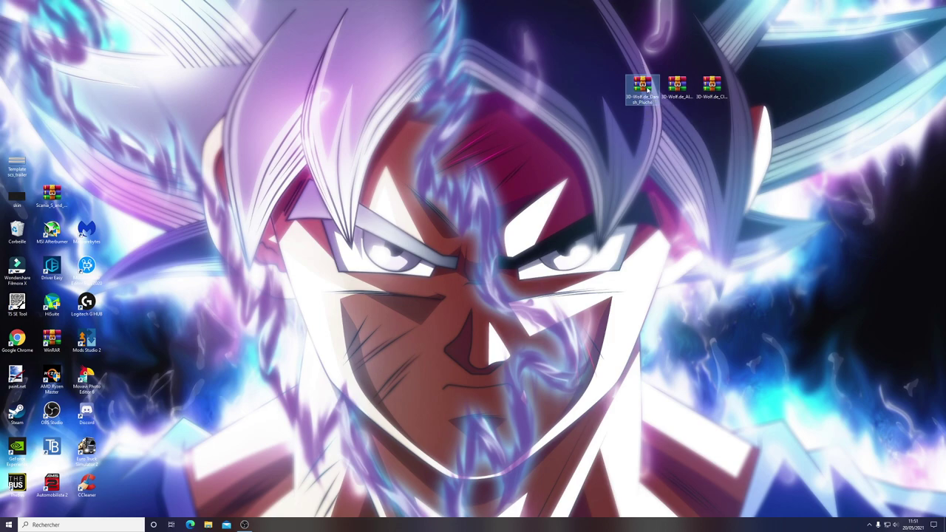
pyautogui.doubleClick(648, 89)
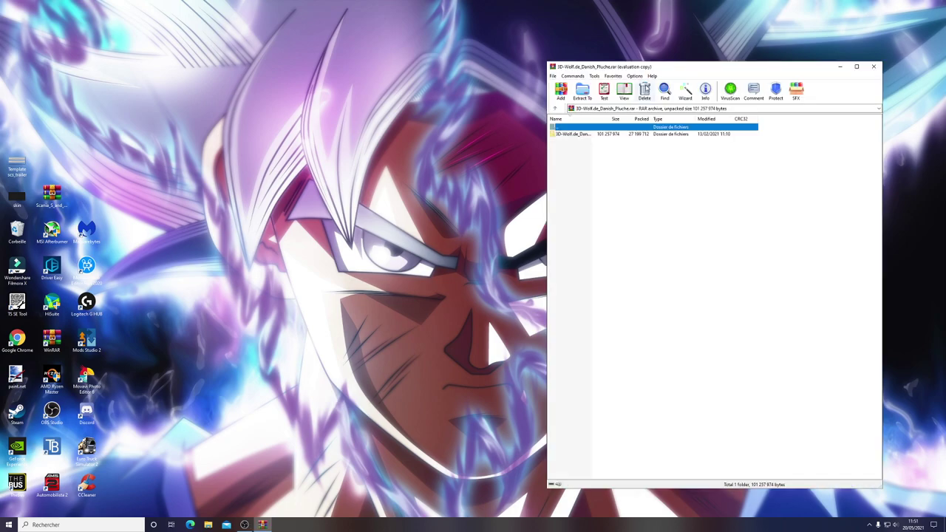
pyautogui.doubleClick(604, 136)
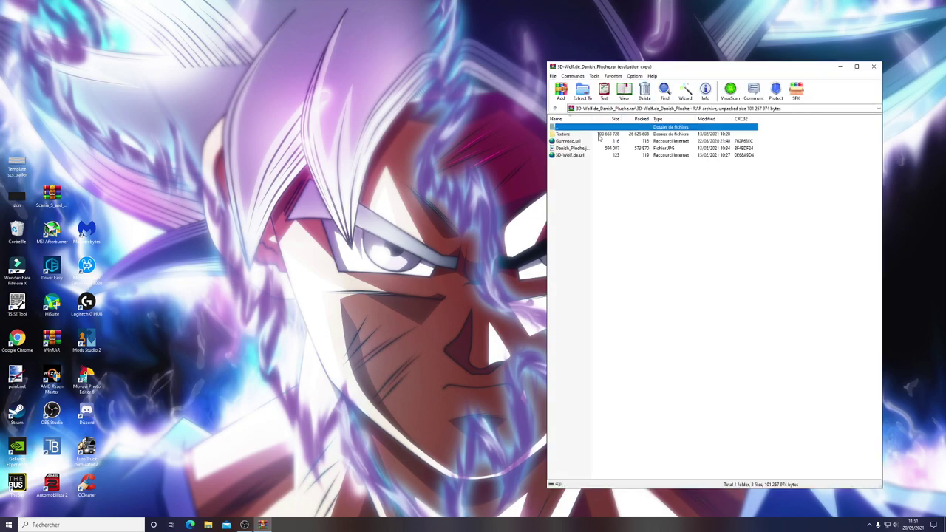
pyautogui.doubleClick(600, 137)
pyautogui.doubleClick(590, 136)
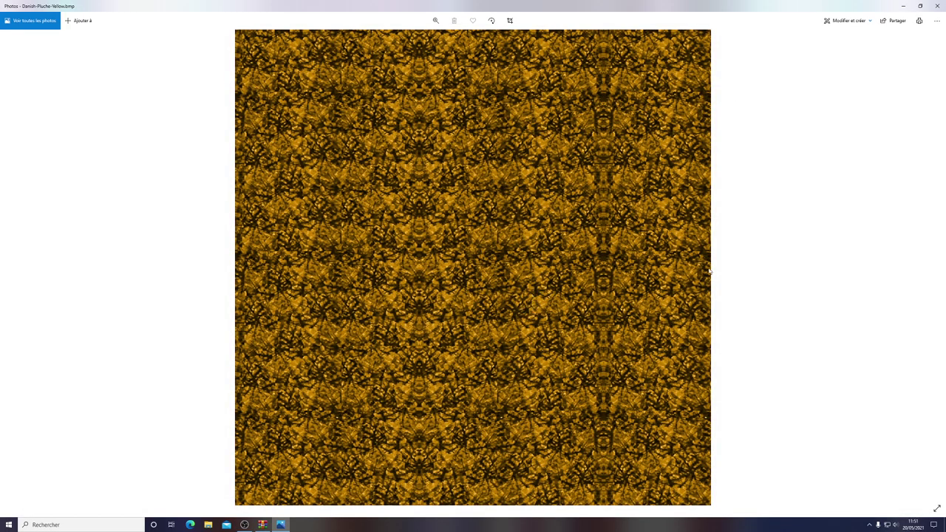
pyautogui.click(937, 6)
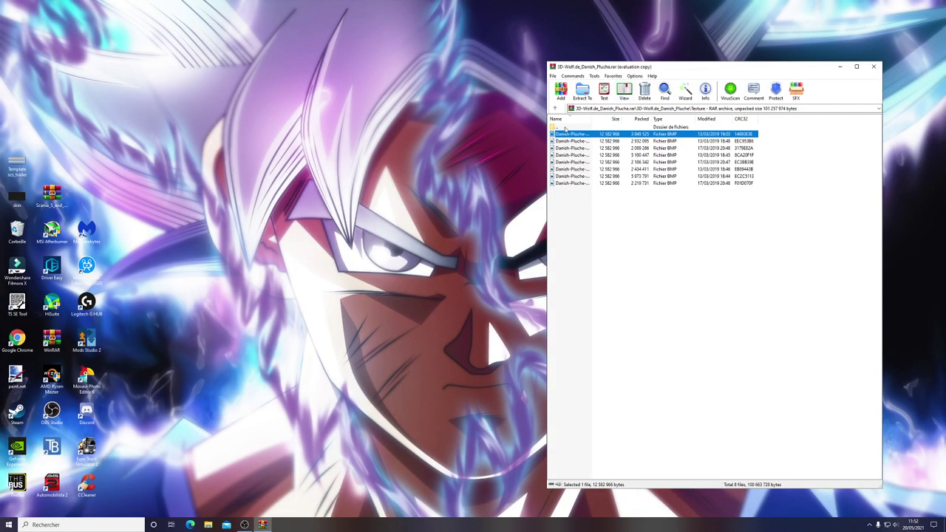
pyautogui.doubleClick(565, 127)
pyautogui.doubleClick(565, 127)
pyautogui.doubleClick(566, 127)
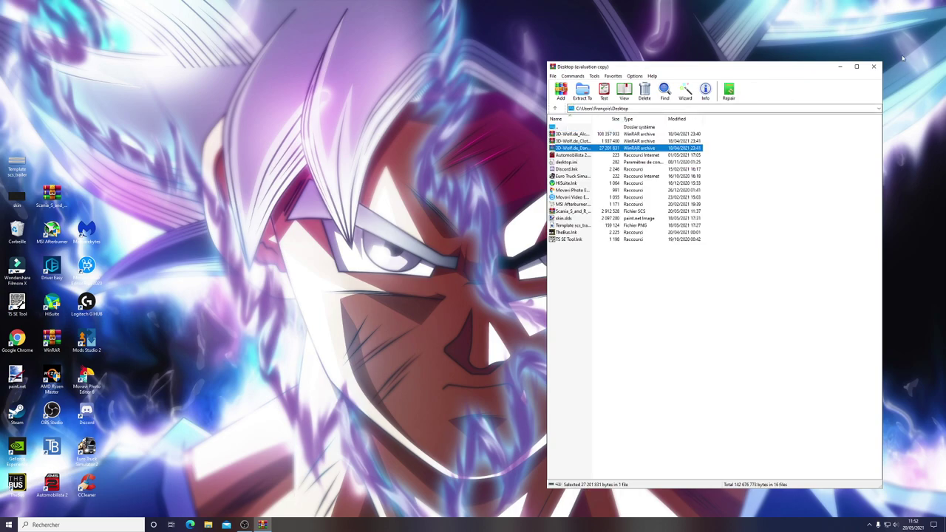
pyautogui.click(874, 66)
# View yellow.bmp from the Texture folder of the 3D-Wolf.de_Alcantara_Texture archive, and close the image and archive
pyautogui.click(687, 94)
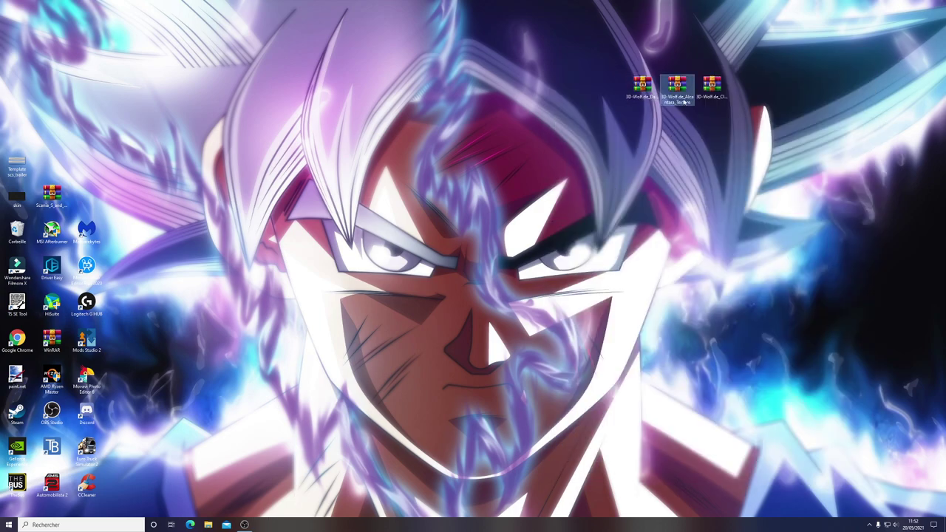
pyautogui.doubleClick(686, 96)
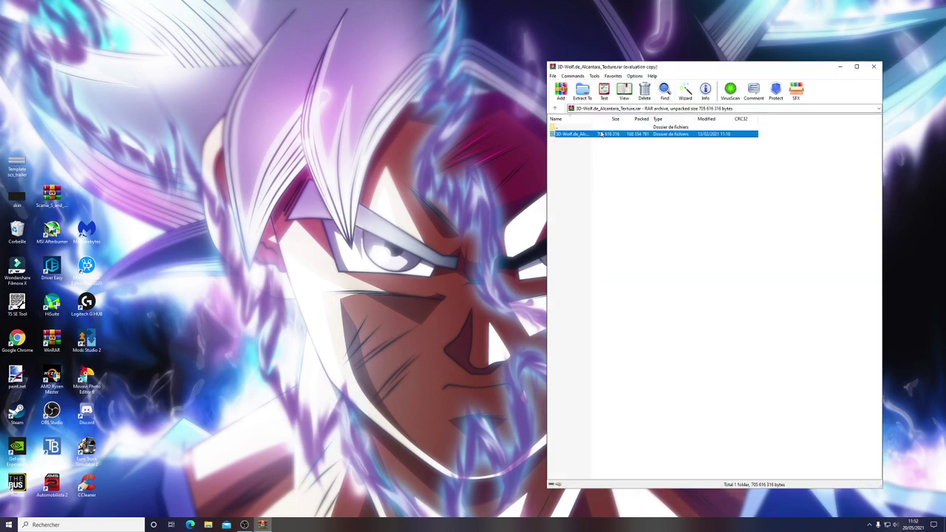
pyautogui.doubleClick(601, 133)
pyautogui.doubleClick(601, 134)
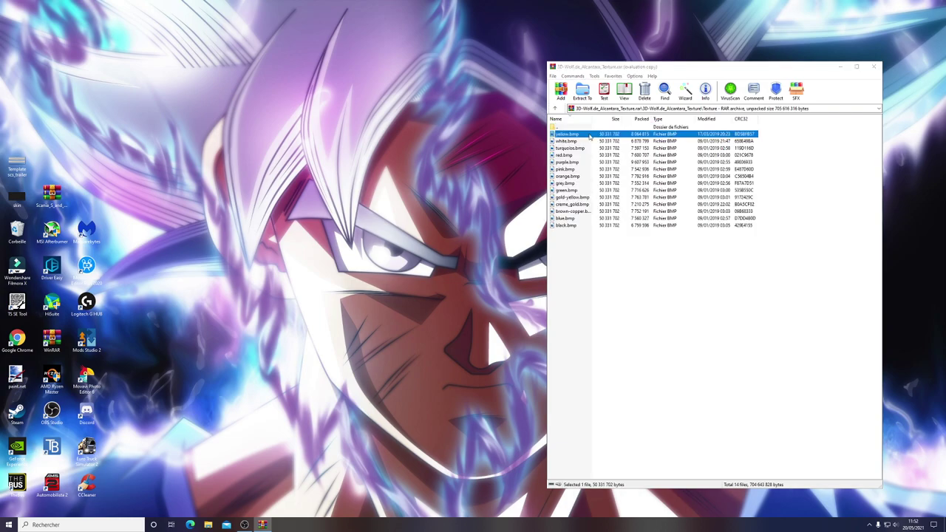
pyautogui.doubleClick(590, 136)
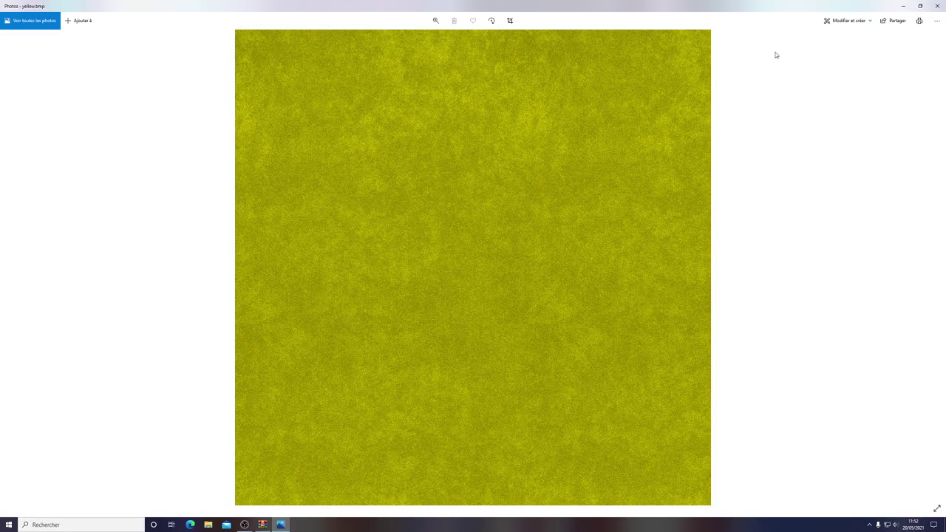
pyautogui.click(938, 6)
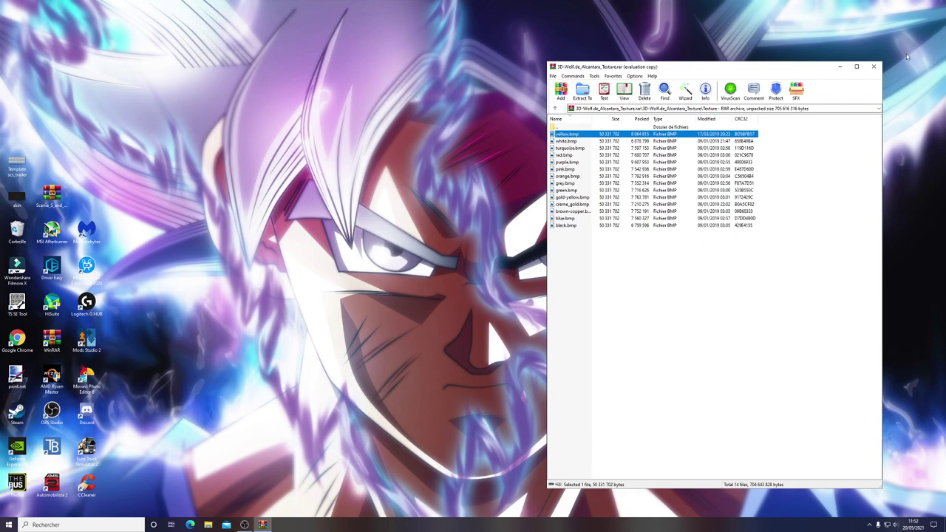
pyautogui.click(874, 67)
pyautogui.rightClick(818, 66)
pyautogui.click(818, 140)
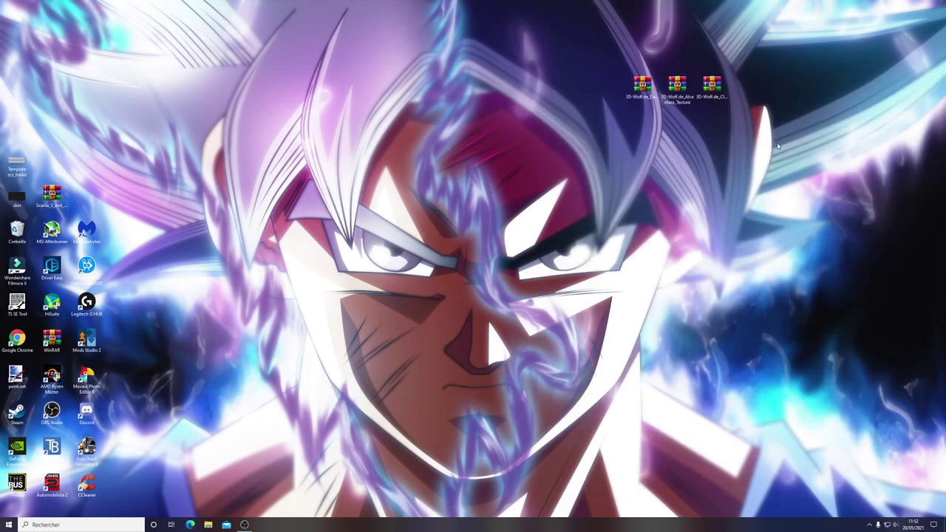
# View yellow.jpg from the Texture folder of the 3D-Wolf.de_Cloth_textures archive in Photos, and close the image and archive
pyautogui.doubleClick(714, 96)
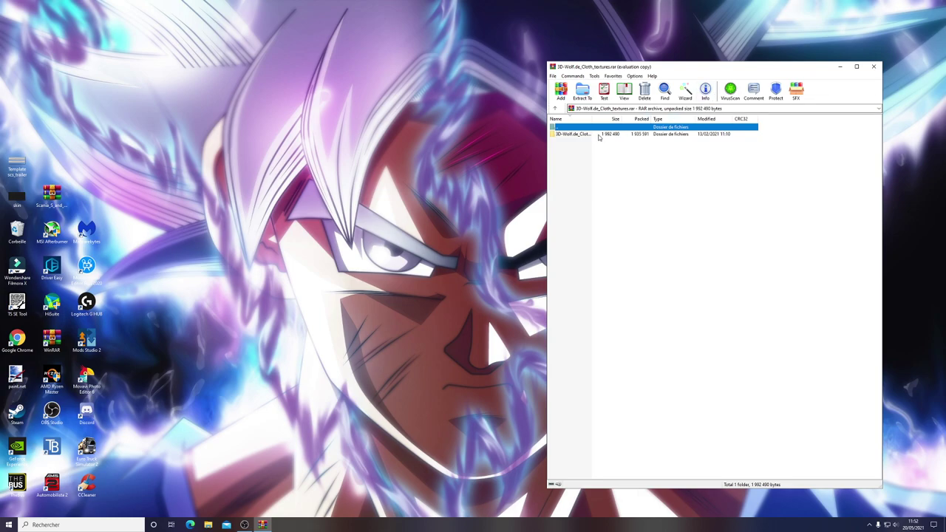
pyautogui.click(598, 136)
pyautogui.click(598, 135)
pyautogui.doubleClick(615, 135)
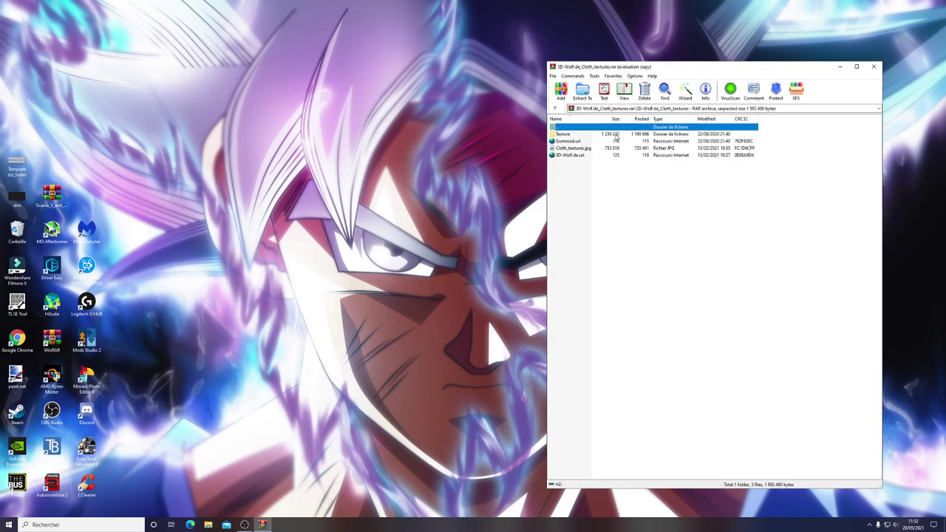
pyautogui.doubleClick(579, 141)
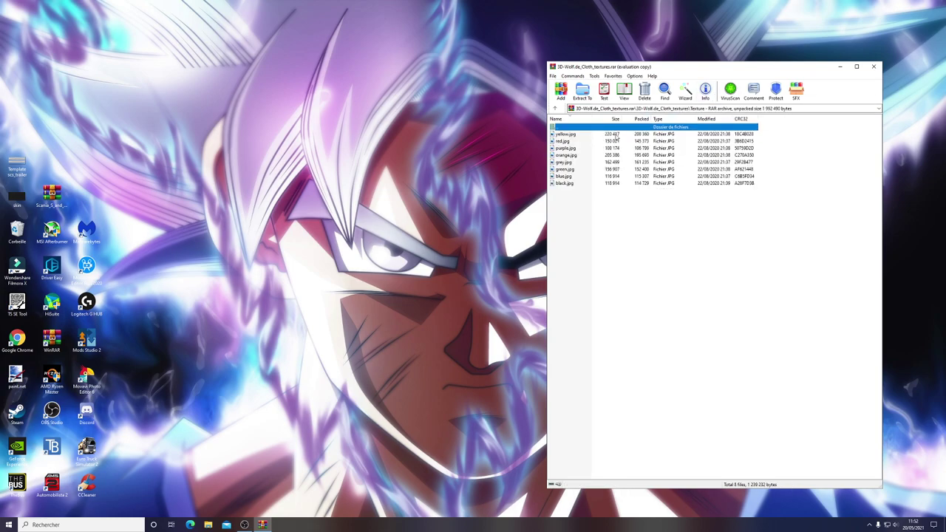
pyautogui.doubleClick(574, 137)
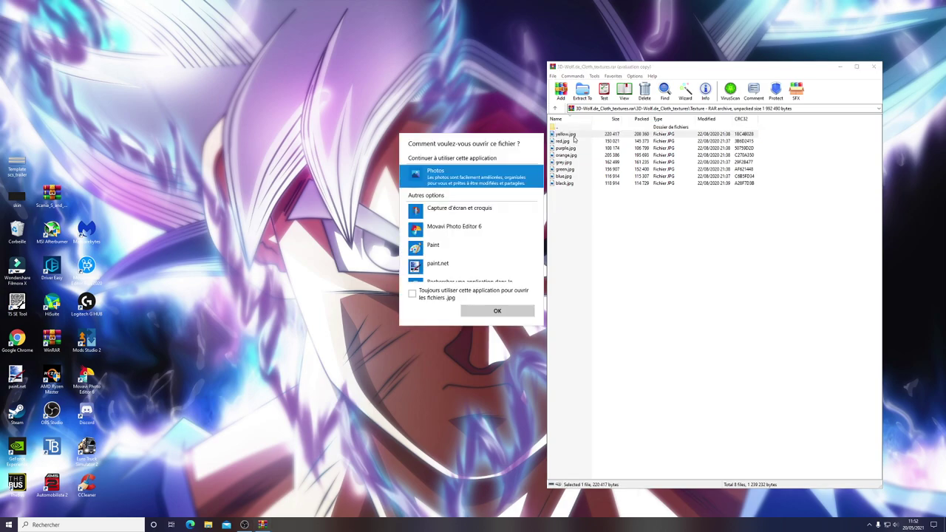
pyautogui.click(574, 138)
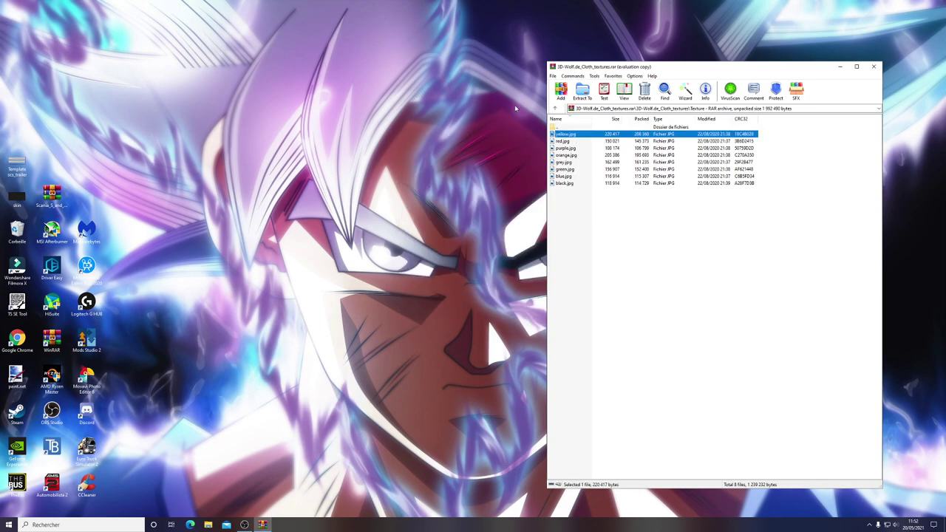
pyautogui.doubleClick(599, 135)
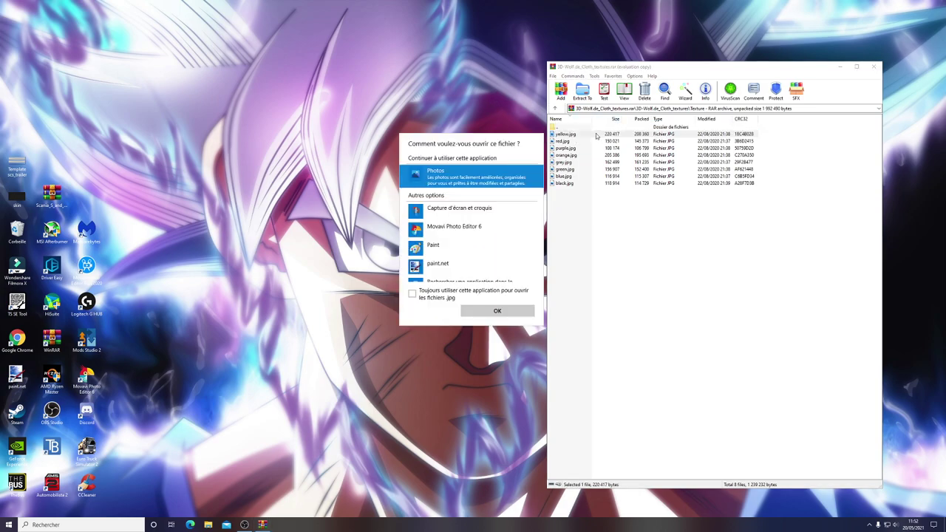
pyautogui.click(489, 306)
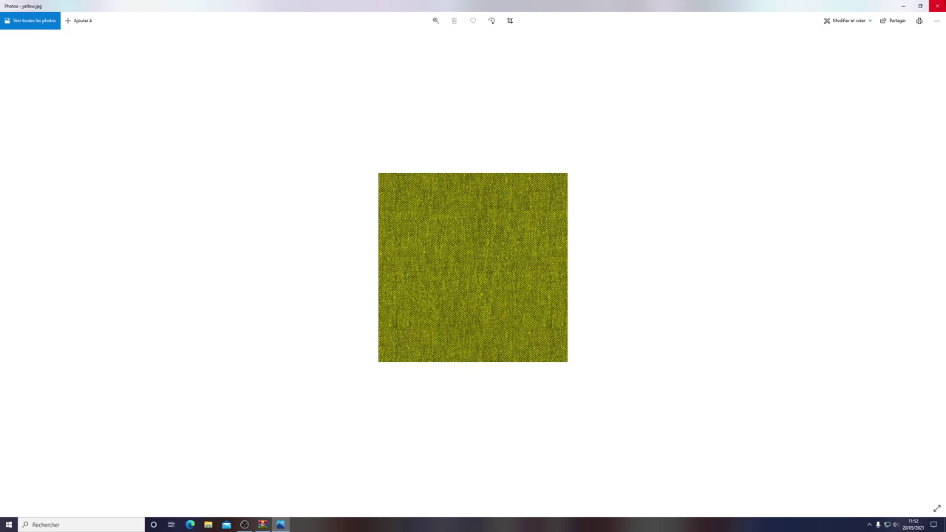
pyautogui.click(937, 6)
pyautogui.click(874, 66)
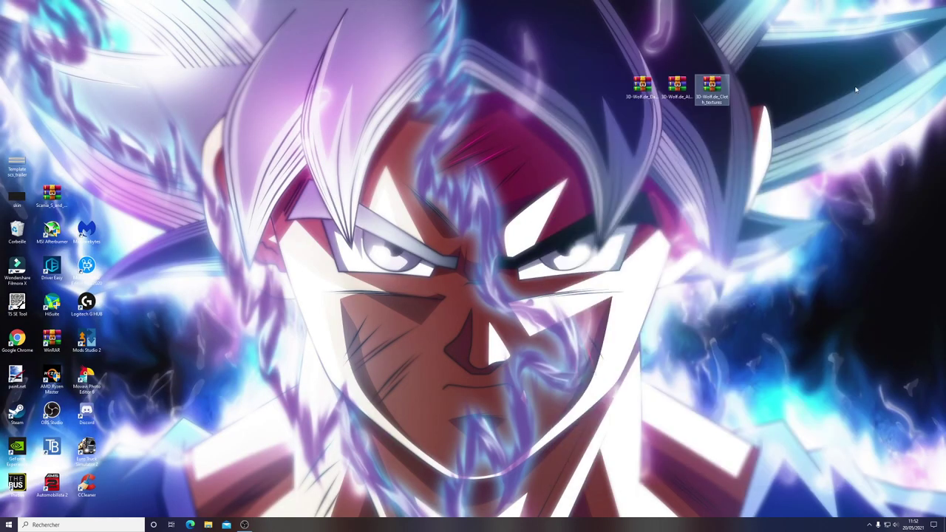
# Move the Scania LuxInterior archive to the middle of the desktop and open the Texture folder of the 3D-Wolf.de_Danish_Pluche archive
pyautogui.click(698, 148)
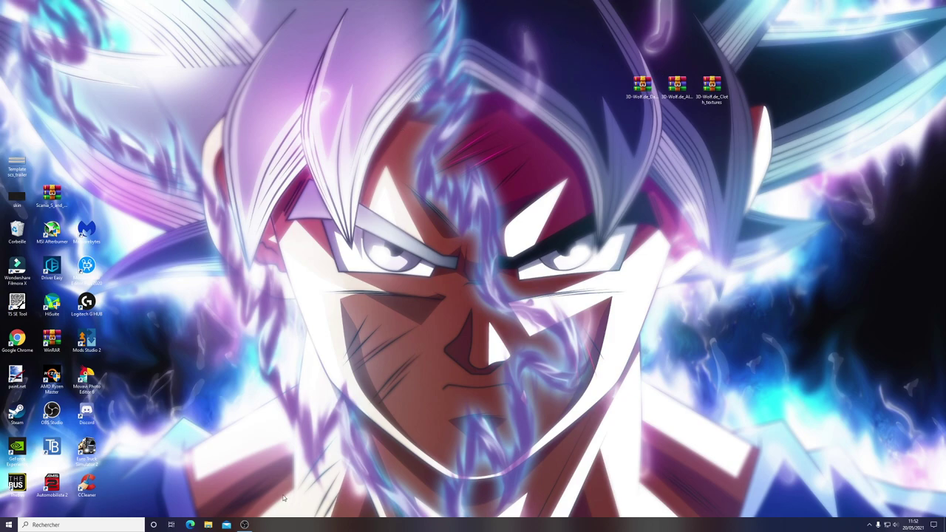
pyautogui.moveTo(69, 207); pyautogui.dragTo(456, 171)
pyautogui.click(643, 88)
pyautogui.doubleClick(643, 87)
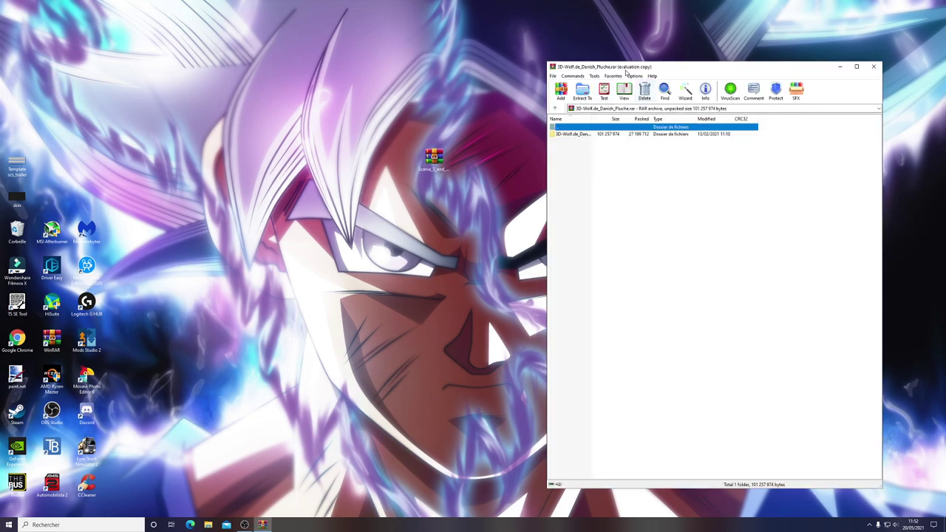
pyautogui.doubleClick(589, 134)
pyautogui.doubleClick(584, 135)
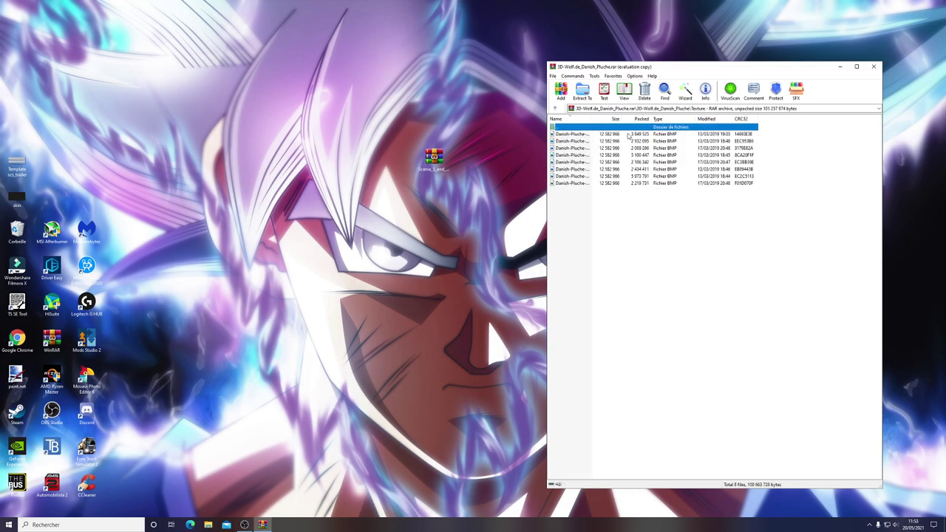
# View Danish-Pluche-Yellow.bmp, close the image, and extract the file from the archive to the desktop
pyautogui.doubleClick(590, 128)
pyautogui.doubleClick(579, 135)
pyautogui.doubleClick(666, 136)
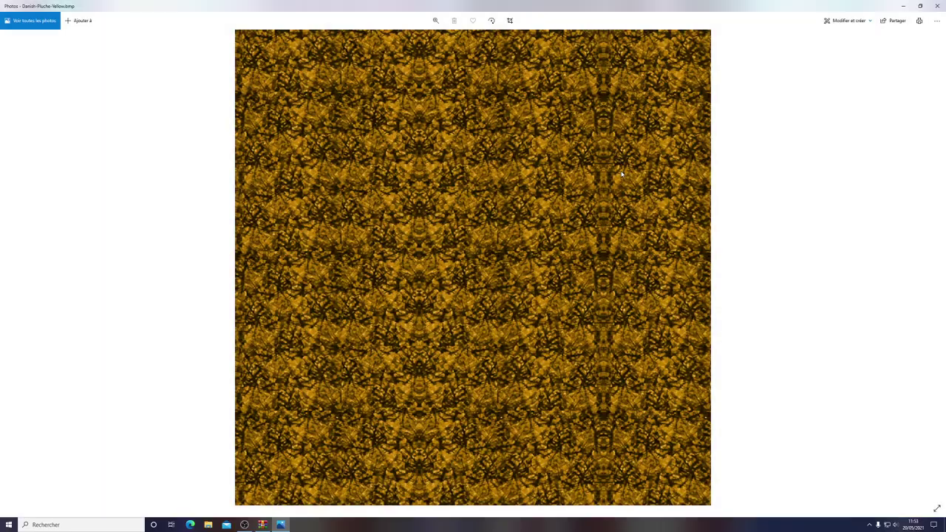
pyautogui.click(938, 5)
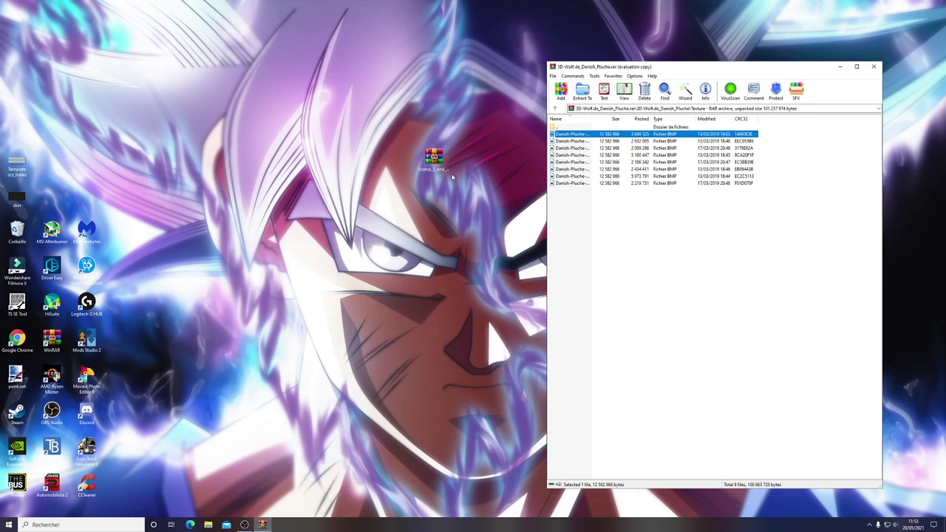
pyautogui.moveTo(573, 137); pyautogui.dragTo(361, 78)
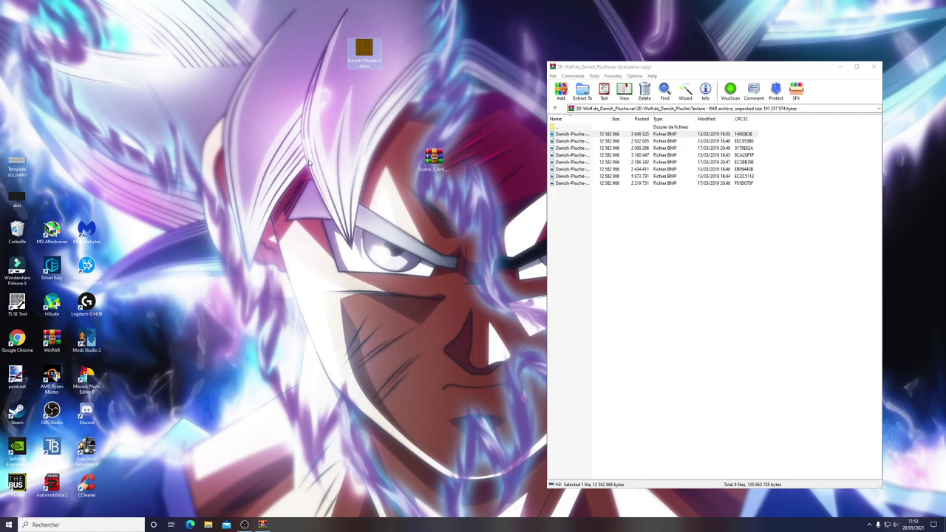
# In Google Chrome, search for "convertir bmp en png" and open the BMP to PNG converter on online-convert.com
pyautogui.doubleClick(16, 340)
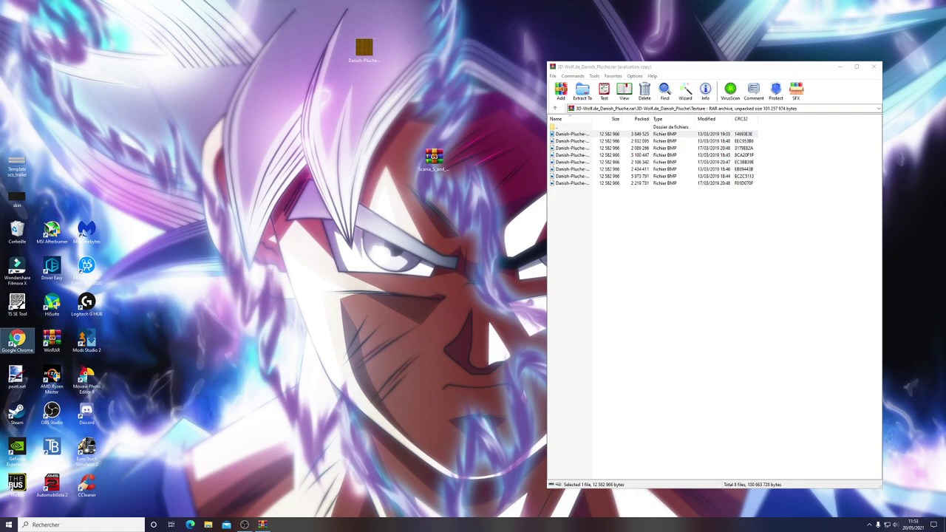
pyautogui.write('c')
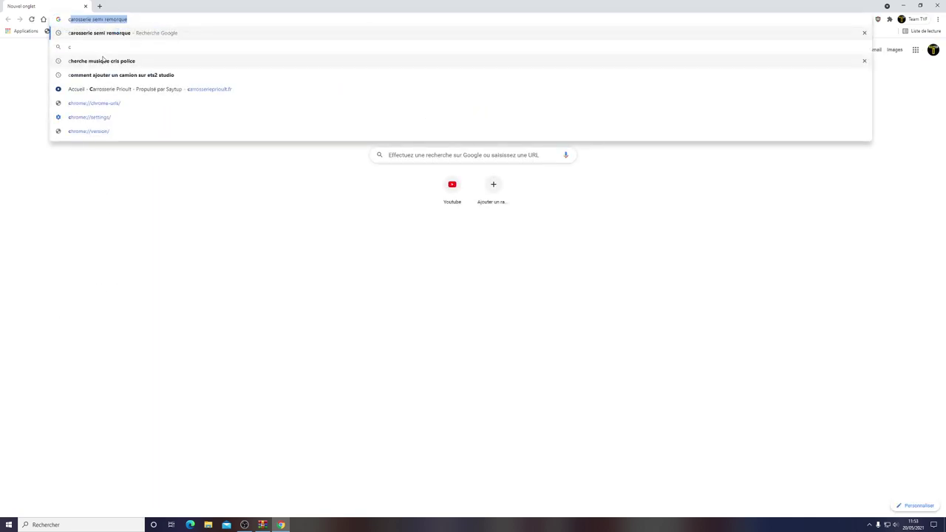
pyautogui.write('onvertir ')
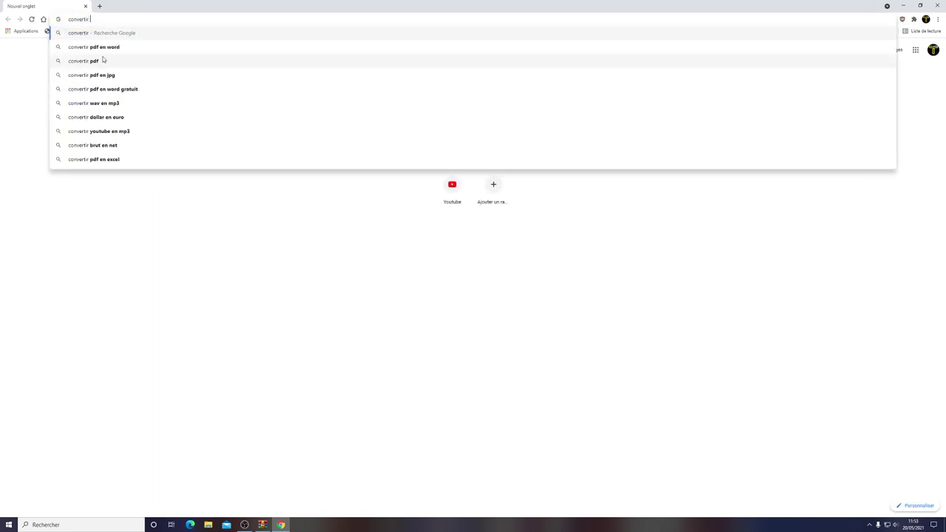
pyautogui.write('bmp ')
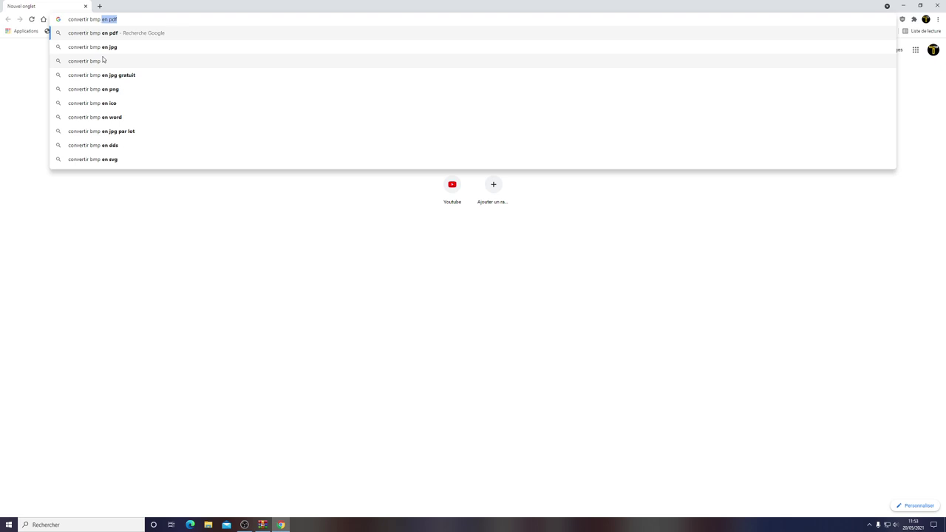
pyautogui.write('en png')
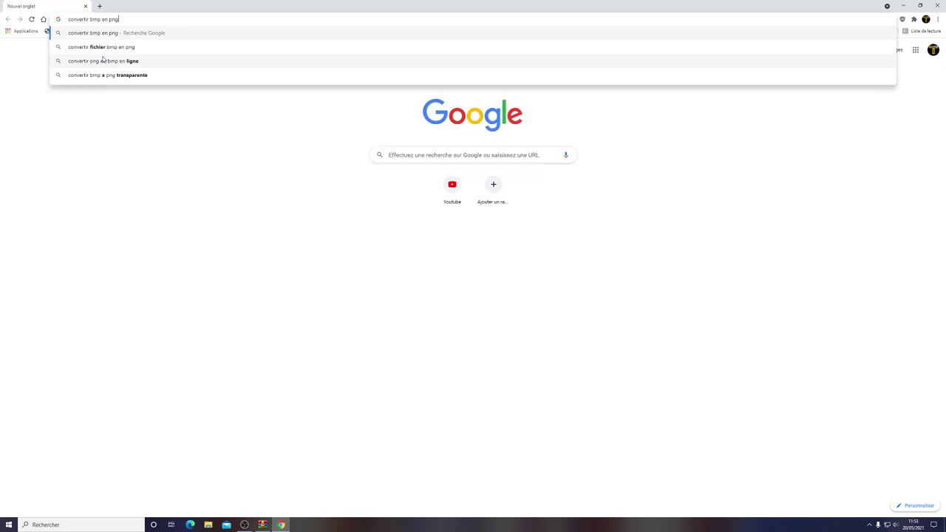
pyautogui.press('Return')
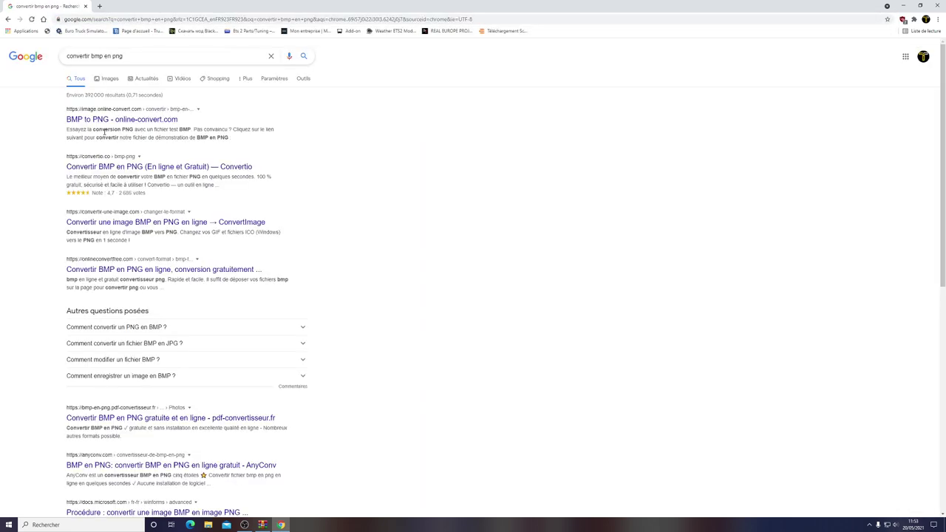
pyautogui.click(100, 120)
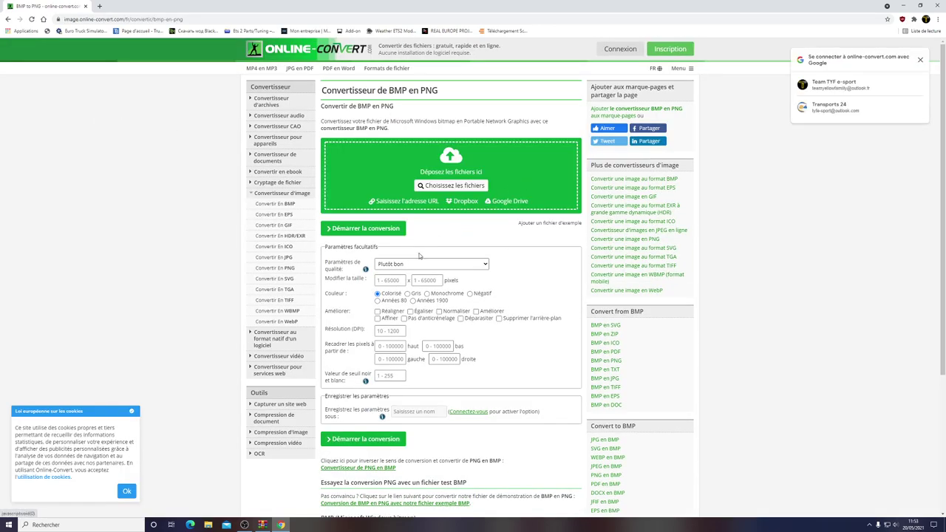
# Convert Danish-Pluche-Yellow.bmp from the desktop to PNG and download the converted file
pyautogui.click(447, 186)
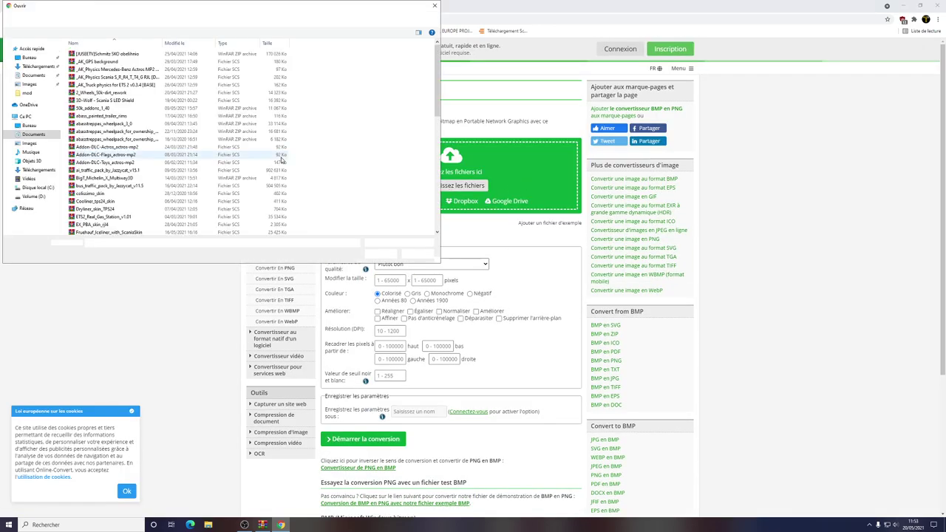
pyautogui.click(29, 58)
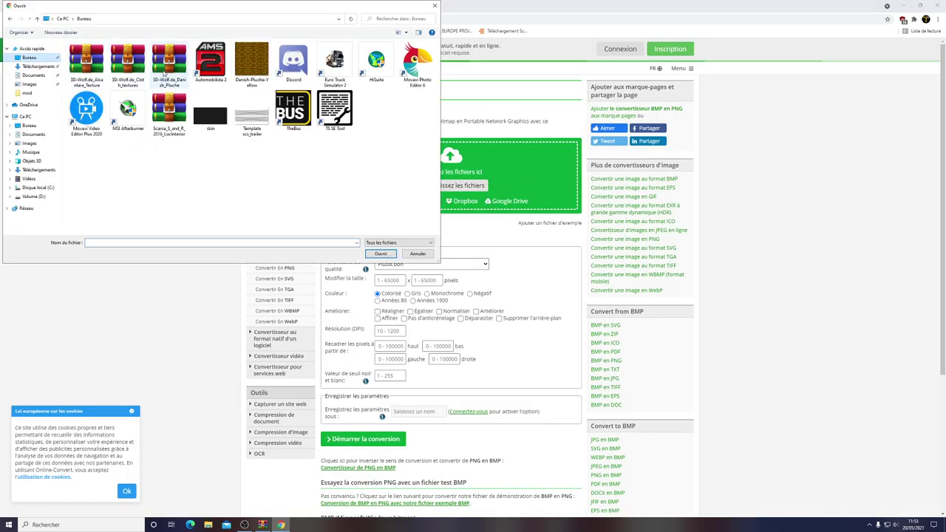
pyautogui.doubleClick(257, 68)
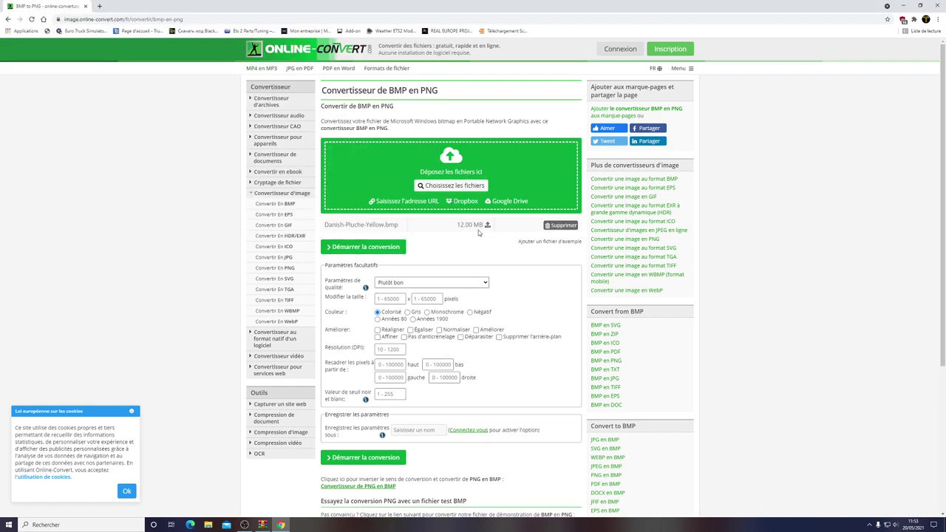
pyautogui.click(380, 250)
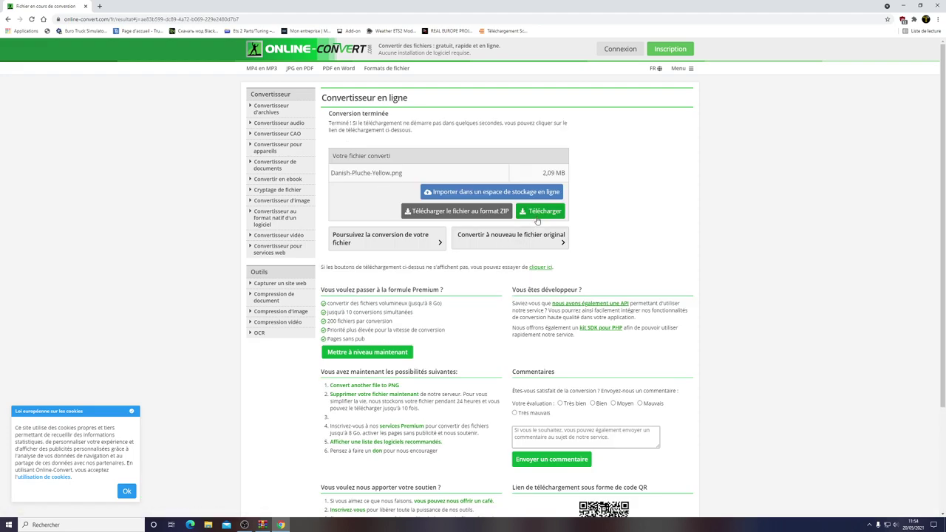
pyautogui.click(540, 211)
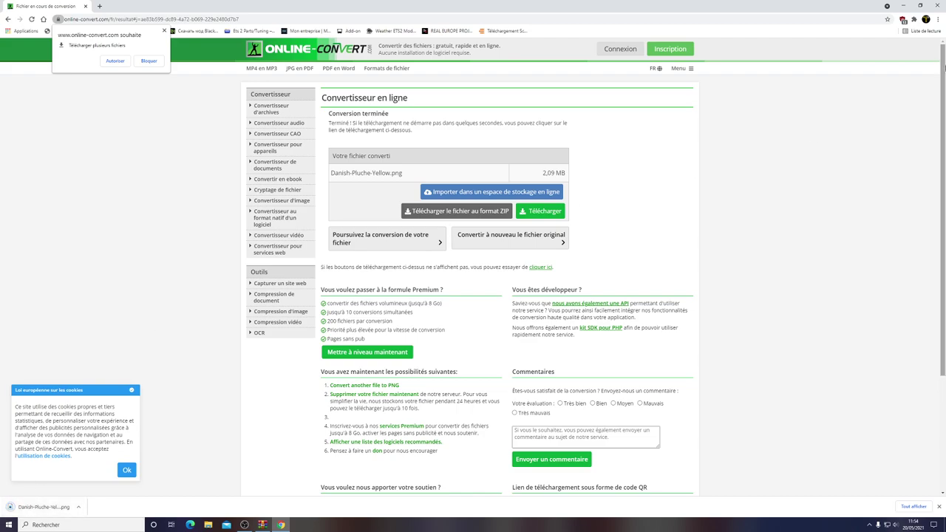
# Close the browser, move Danish-Pluche-Yellow.png from the Downloads folder to the desktop, and close the folder
pyautogui.click(936, 5)
pyautogui.click(209, 525)
pyautogui.click(200, 147)
pyautogui.click(255, 154)
pyautogui.rightClick(251, 152)
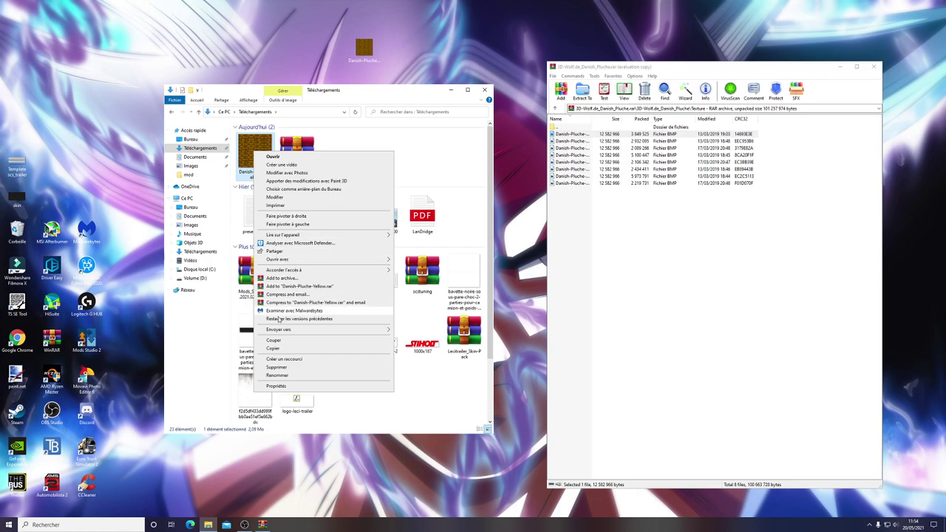
pyautogui.moveTo(251, 152); pyautogui.dragTo(294, 21)
pyautogui.click(484, 89)
# Delete the BMP version of Danish-Pluche-Yellow from the desktop, reposition the PNG there, and close the Danish_Pluche archive
pyautogui.rightClick(355, 56)
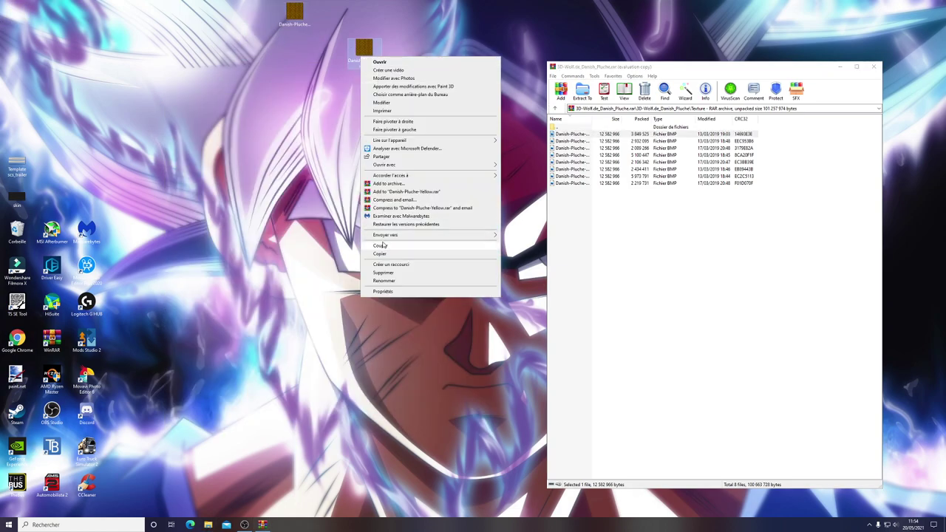
pyautogui.click(377, 271)
pyautogui.moveTo(294, 21); pyautogui.dragTo(396, 58)
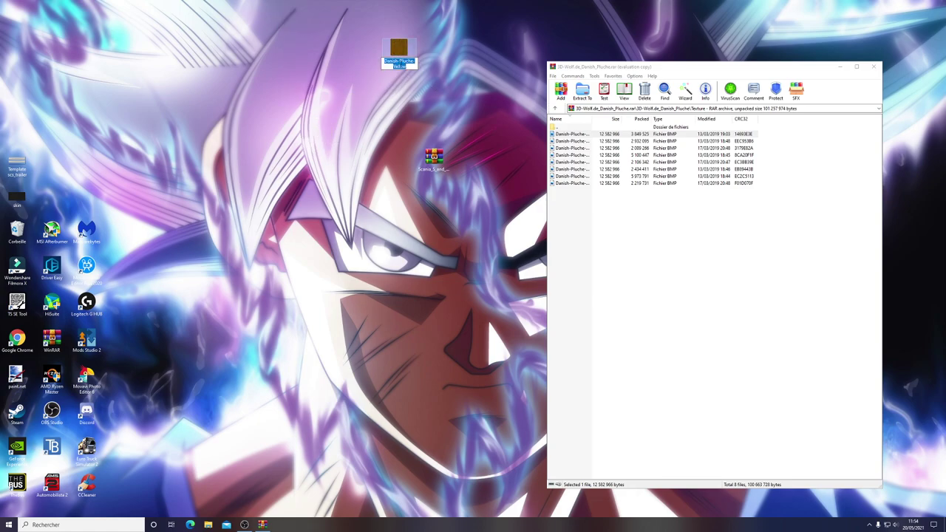
pyautogui.click(873, 66)
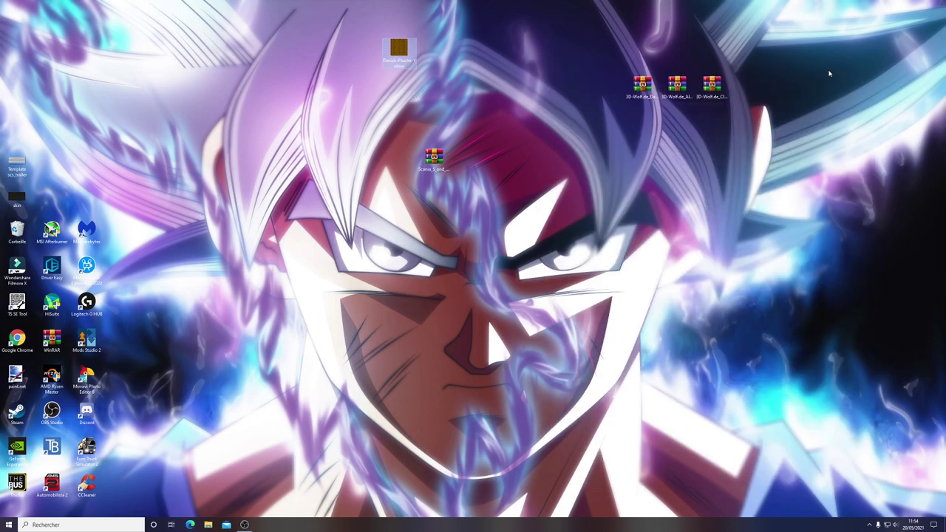
# Move the Scania LuxInterior archive nearer the desktop's centre and open its vehicle\truck\scania_2016\interior folder
pyautogui.moveTo(434, 158); pyautogui.dragTo(523, 178)
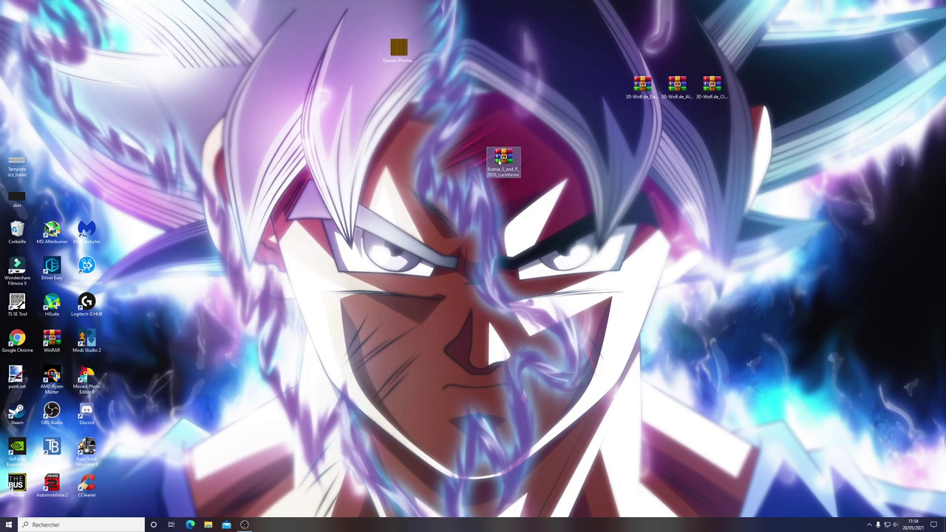
pyautogui.doubleClick(500, 159)
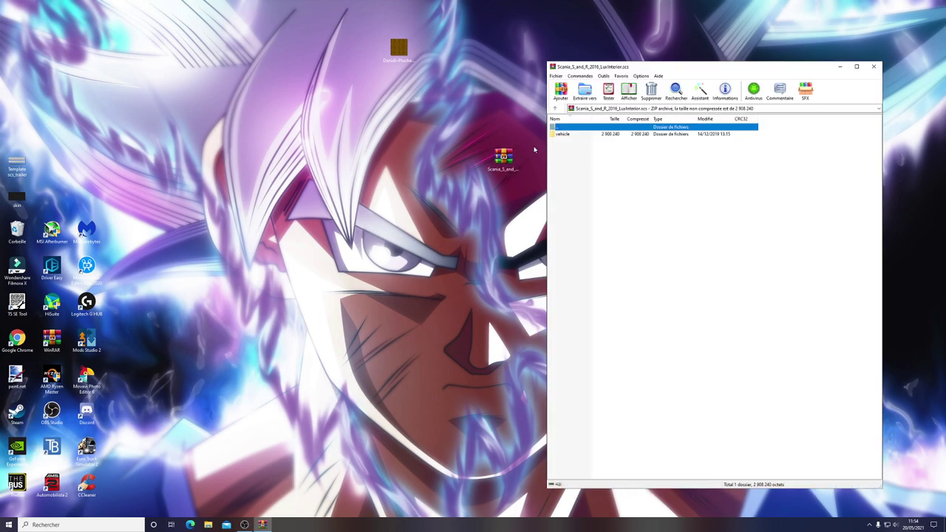
pyautogui.doubleClick(567, 135)
pyautogui.doubleClick(567, 135)
pyautogui.doubleClick(567, 135)
pyautogui.doubleClick(563, 134)
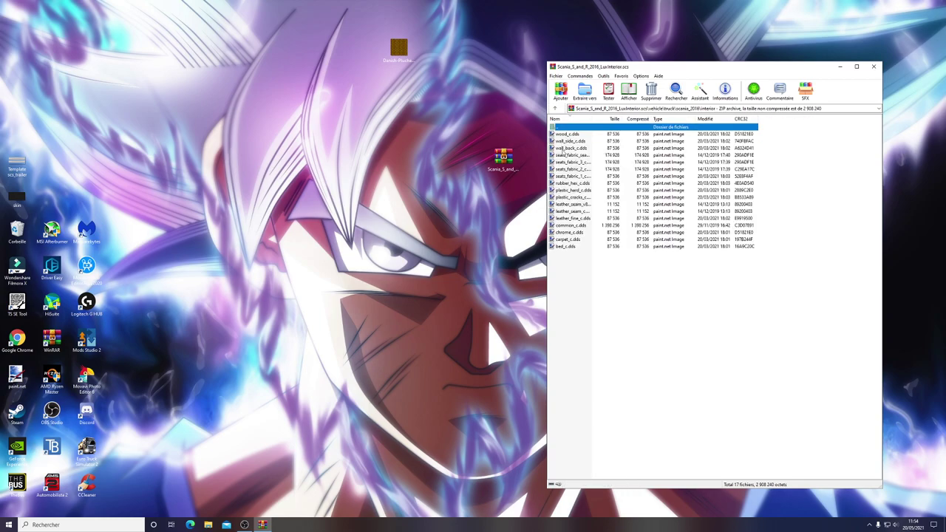
# View wall_back_c.dds in paint.net to check its size and Danish-Pluche-Yellow.png in Photos, closing each image
pyautogui.doubleClick(560, 148)
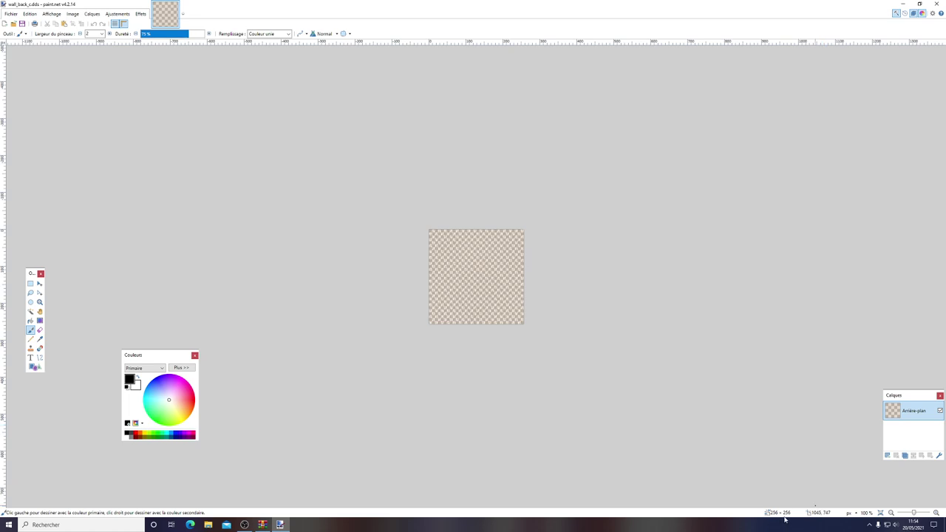
pyautogui.click(937, 4)
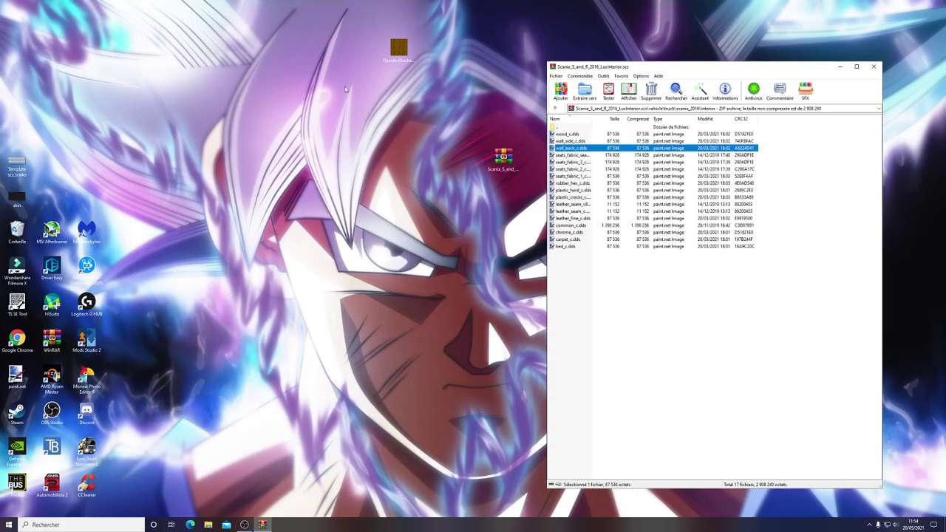
pyautogui.doubleClick(413, 50)
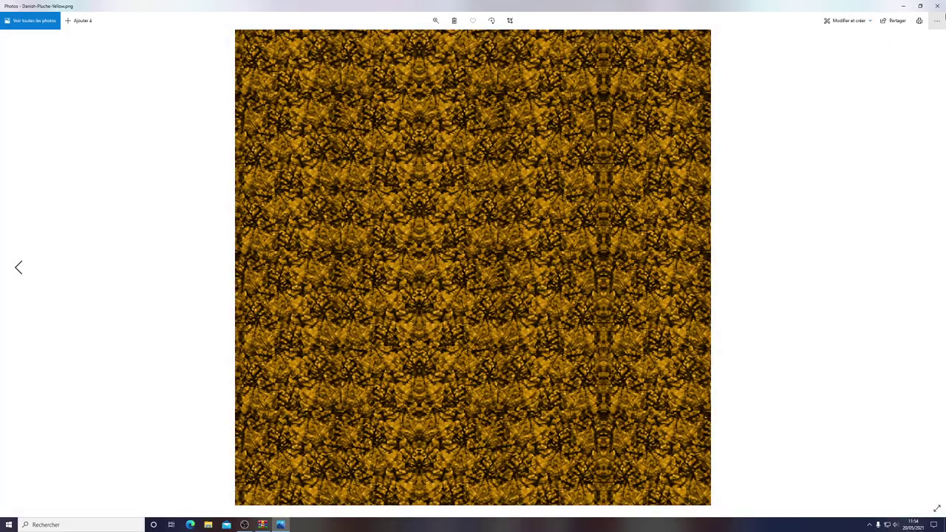
pyautogui.click(936, 5)
# Open Danish-Pluche-Yellow.png in paint.net, and open wall_back_c.dds from the archive for comparison and close it
pyautogui.rightClick(399, 49)
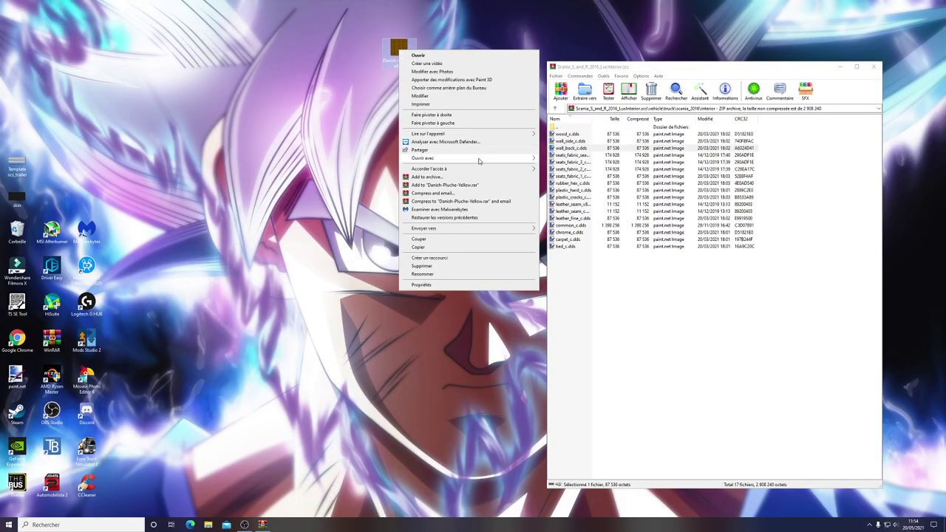
pyautogui.moveTo(478, 158)
pyautogui.click(586, 183)
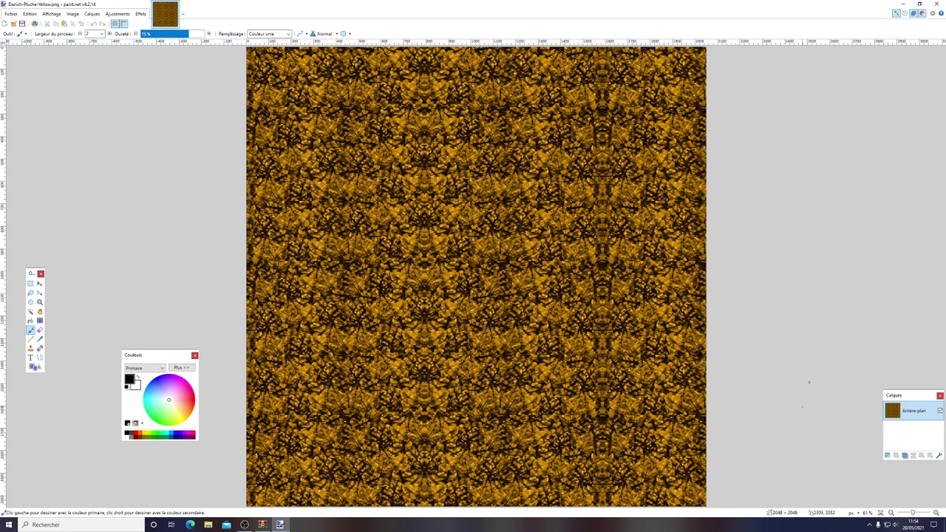
pyautogui.click(903, 4)
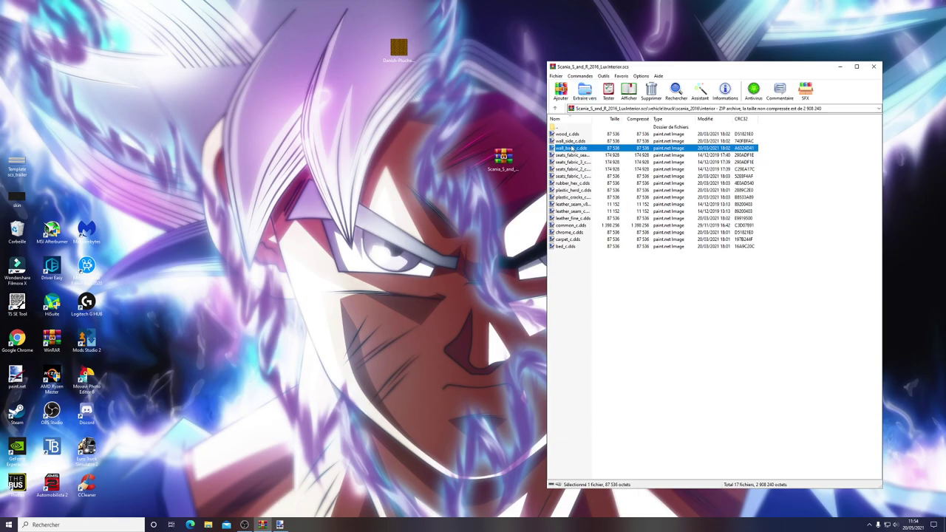
pyautogui.doubleClick(571, 148)
pyautogui.click(203, 5)
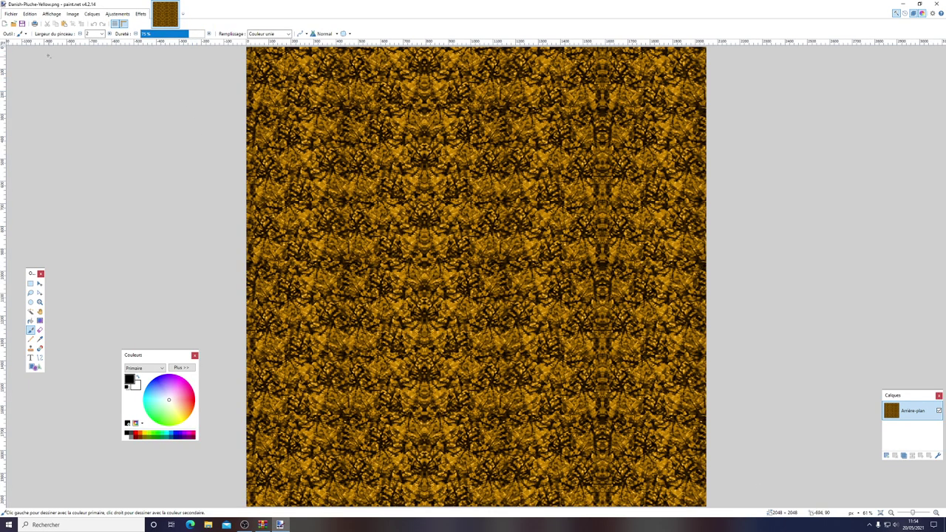
# Resize Danish-Pluche-Yellow.png to 256 pixels wide with its proportions kept
pyautogui.click(79, 16)
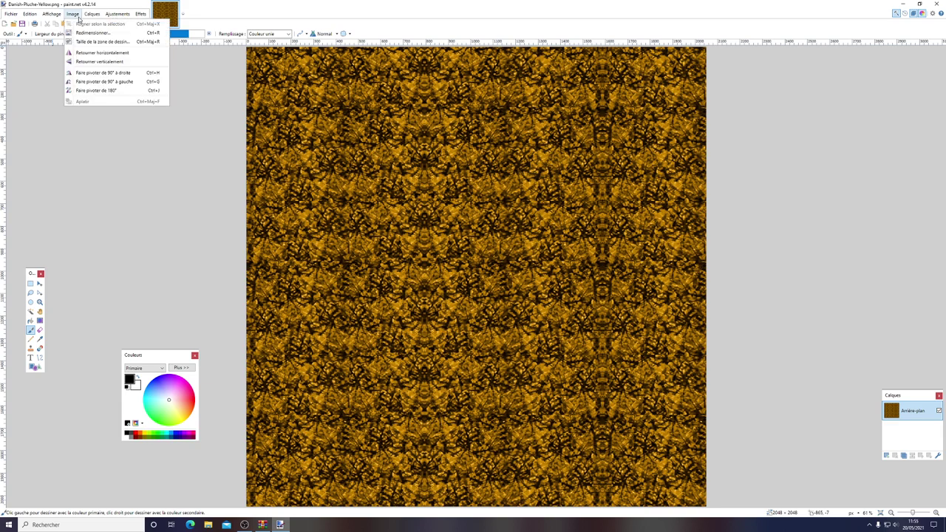
pyautogui.click(93, 33)
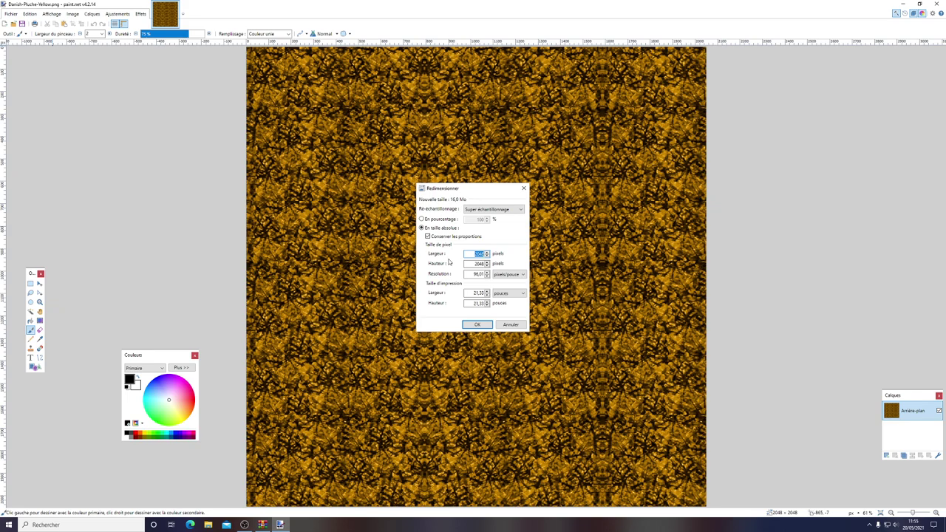
pyautogui.write('256')
pyautogui.click(474, 325)
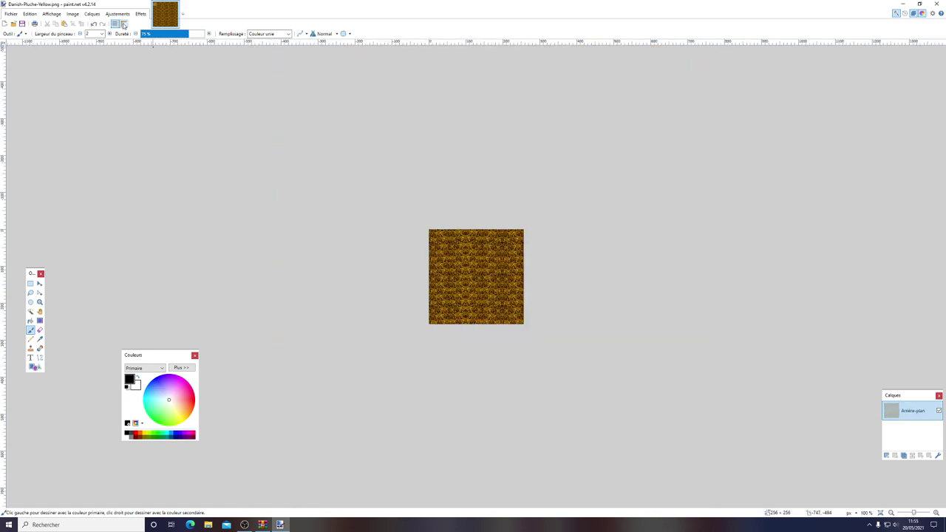
# Save the resized texture to the desktop as a PNG named 256 and close the image editor
pyautogui.click(11, 14)
pyautogui.click(32, 71)
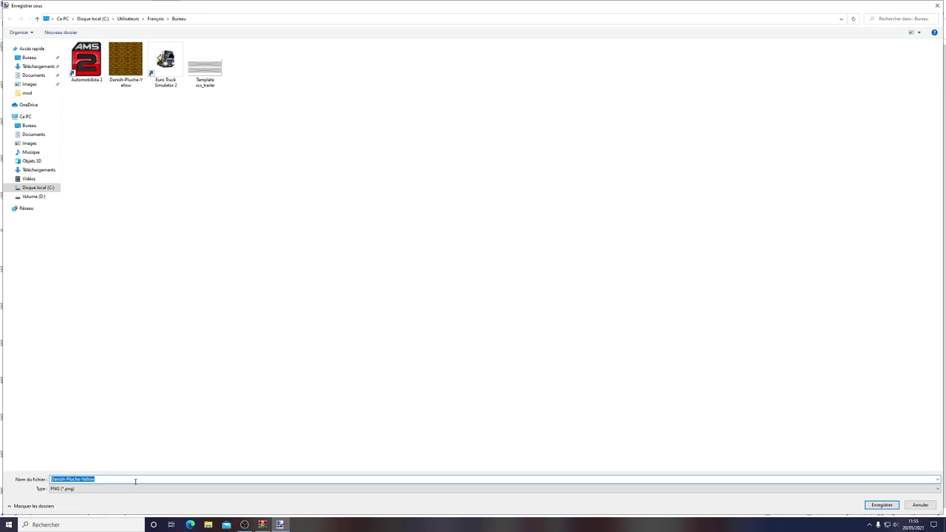
pyautogui.press('BackSpace')
pyautogui.click(880, 506)
pyautogui.click(532, 324)
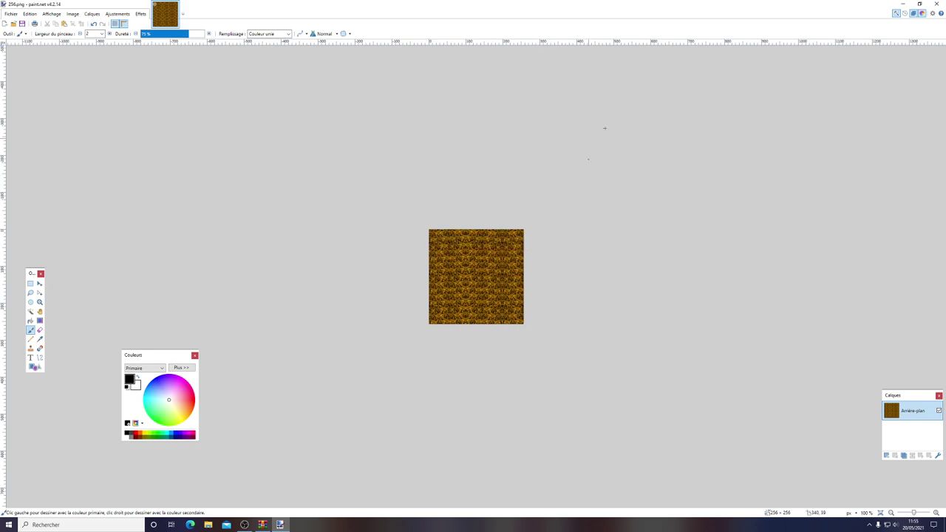
pyautogui.hotkey('alt', 'F4')
pyautogui.moveTo(398, 47)
pyautogui.mouseDown()
pyautogui.moveTo(392, 183)
pyautogui.moveTo(440, 223)
pyautogui.moveTo(558, 160)
pyautogui.mouseUp()
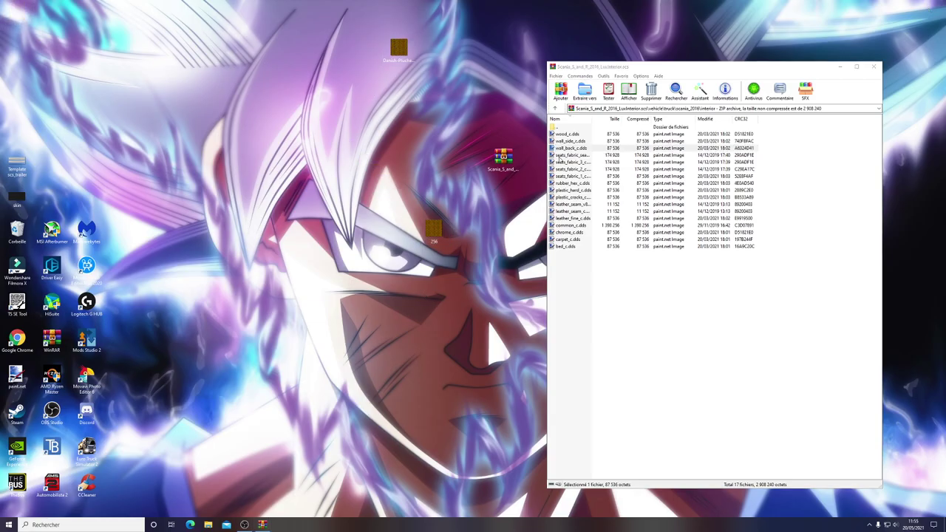
# Open wall_back_c.dds from the archive, import the 256 texture as a layer, and delete the original background layer
pyautogui.doubleClick(571, 148)
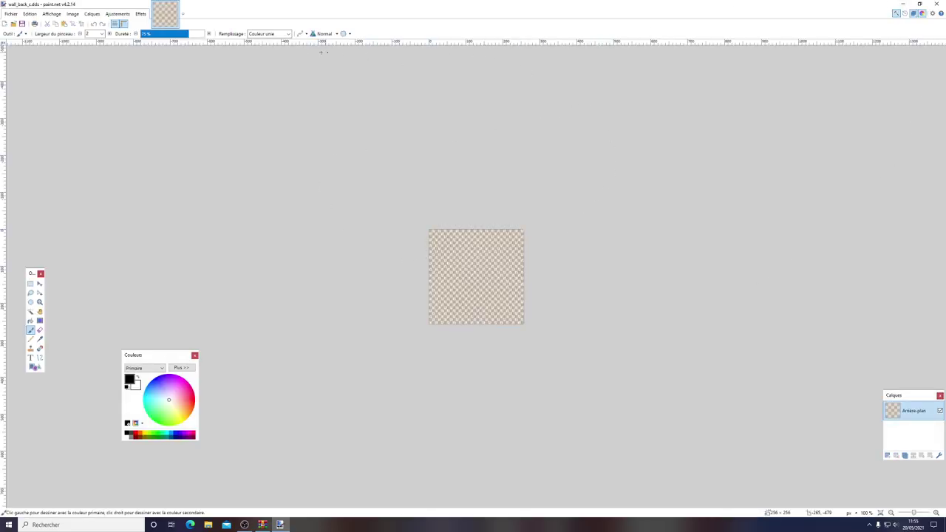
pyautogui.click(11, 14)
pyautogui.click(10, 14)
pyautogui.click(91, 14)
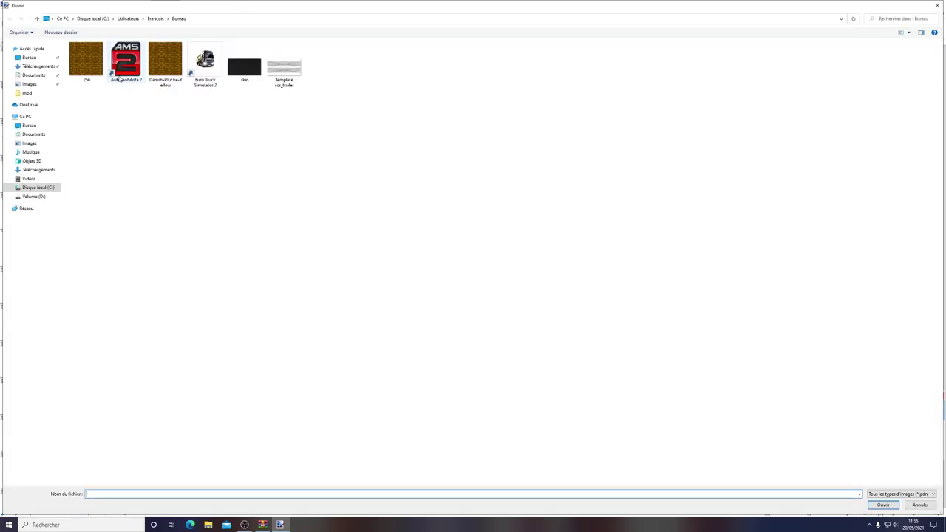
pyautogui.doubleClick(87, 63)
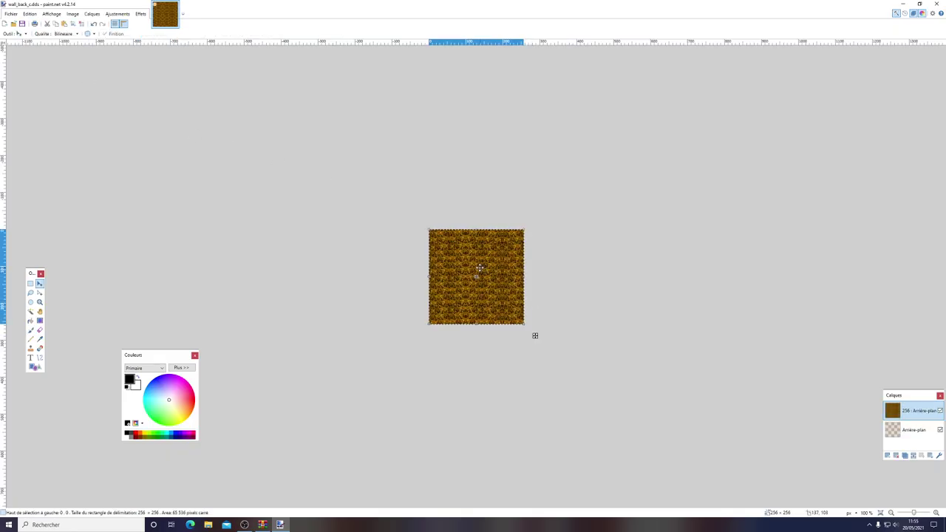
pyautogui.click(910, 430)
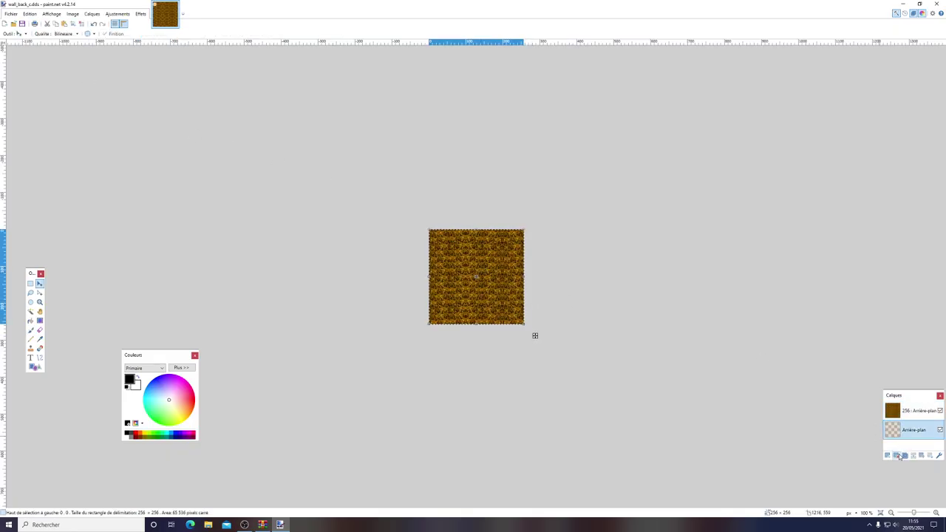
pyautogui.click(896, 455)
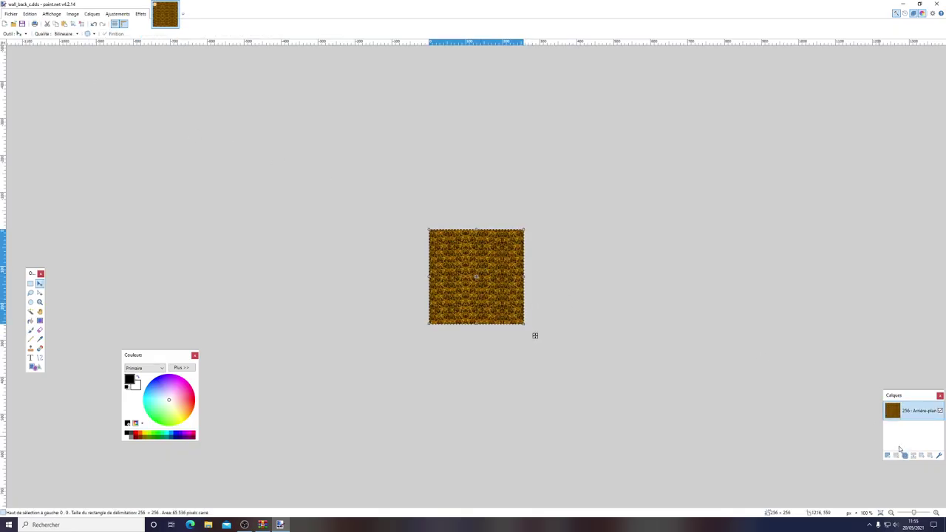
# Save wall_back_c.dds with BC3 (Linéaire, DXT5) compression, close the editor and update the file in the archive
pyautogui.click(12, 14)
pyautogui.click(24, 62)
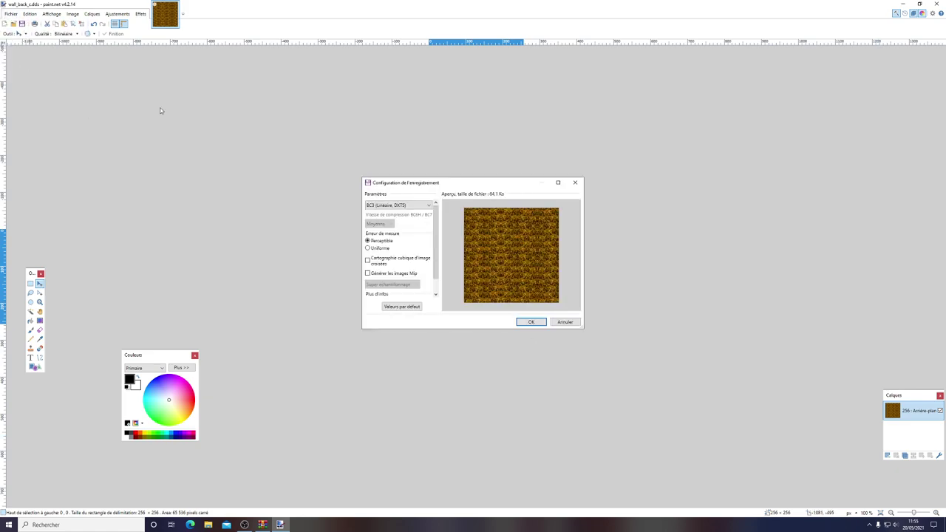
pyautogui.click(531, 322)
pyautogui.hotkey('alt', 'F4')
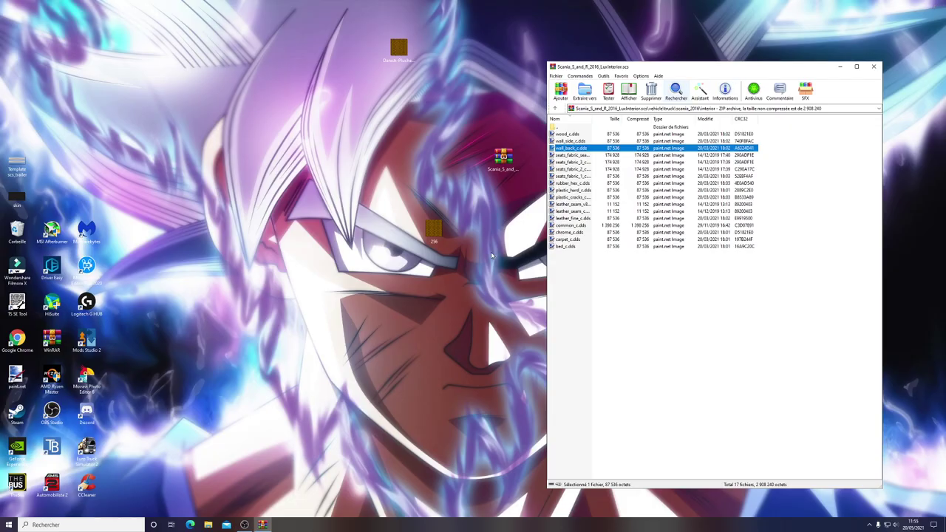
pyautogui.click(448, 288)
pyautogui.click(568, 170)
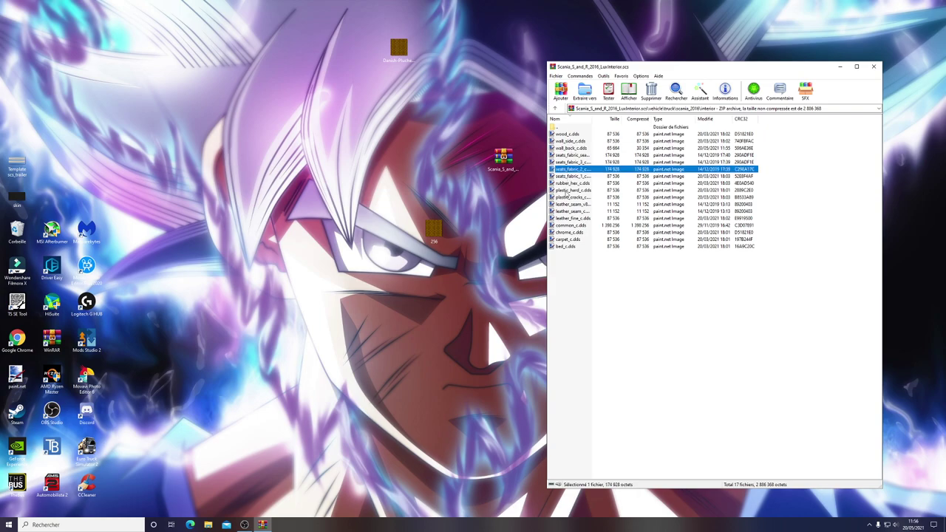
# View wood_c.dds, wall_side_c.dds and the edited wall_back_c.dds from the archive, closing each image
pyautogui.doubleClick(568, 134)
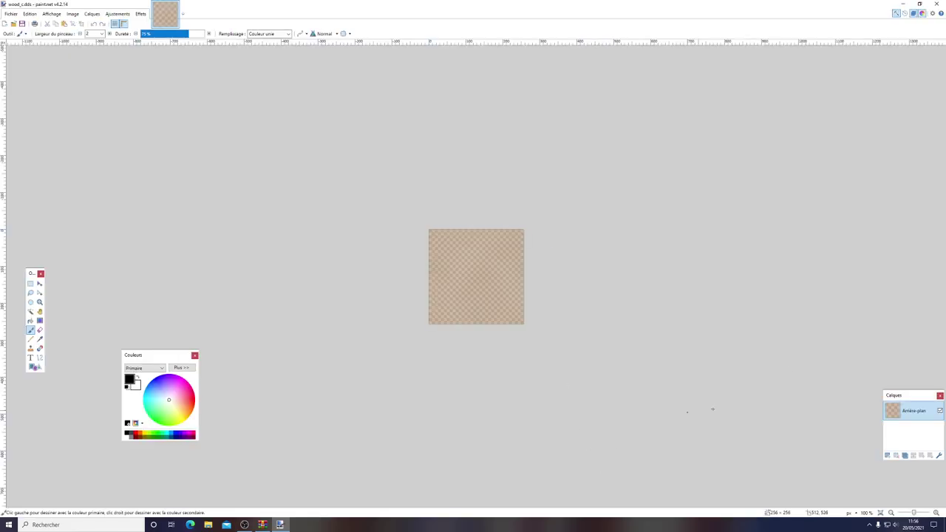
pyautogui.click(936, 4)
pyautogui.doubleClick(571, 141)
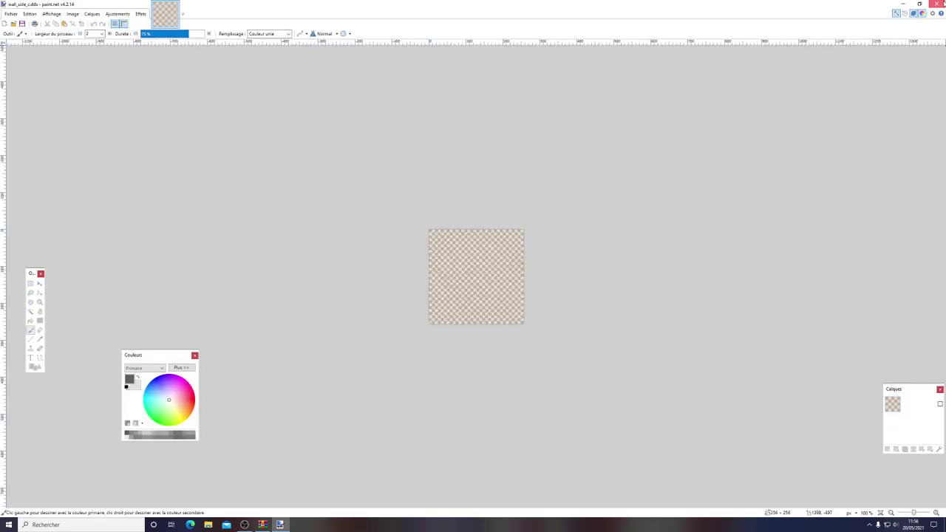
pyautogui.click(936, 3)
pyautogui.doubleClick(558, 150)
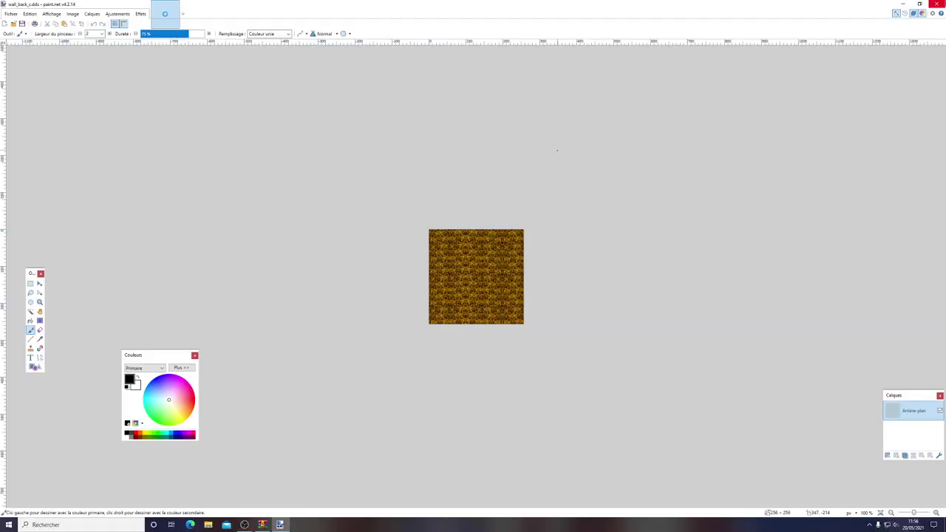
pyautogui.hotkey('alt', 'F4')
# Open seats_fabric_seam_c.dds from the archive and import the 256 texture as a new layer
pyautogui.doubleClick(576, 155)
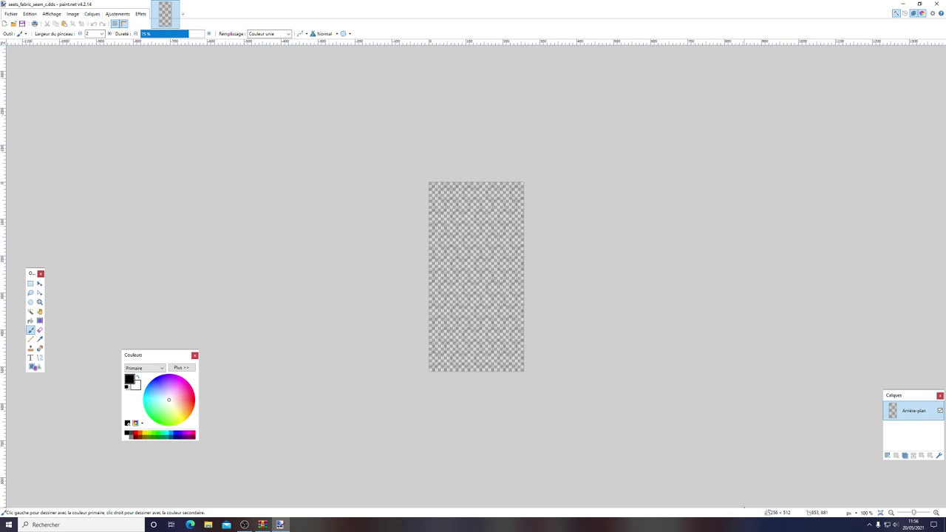
pyautogui.click(92, 14)
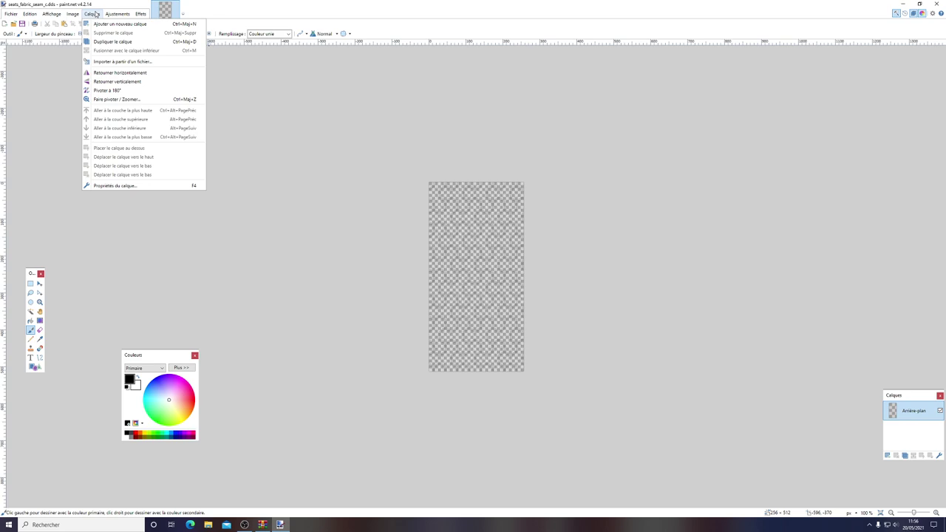
pyautogui.click(119, 61)
pyautogui.doubleClick(92, 66)
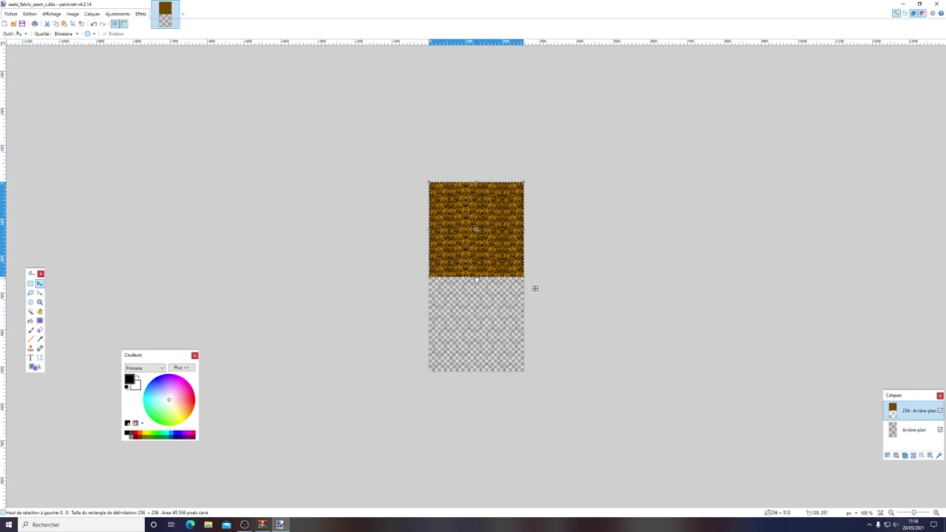
# Try duplicating the texture layer and moving the copy over the canvas's lower half, then undo the move and duplication
pyautogui.click(92, 14)
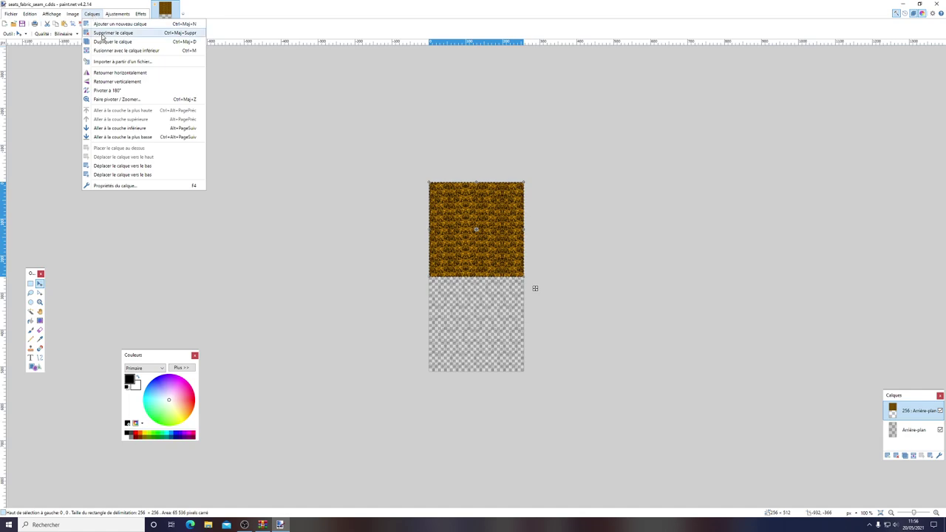
pyautogui.click(104, 42)
pyautogui.moveTo(486, 260); pyautogui.dragTo(485, 354)
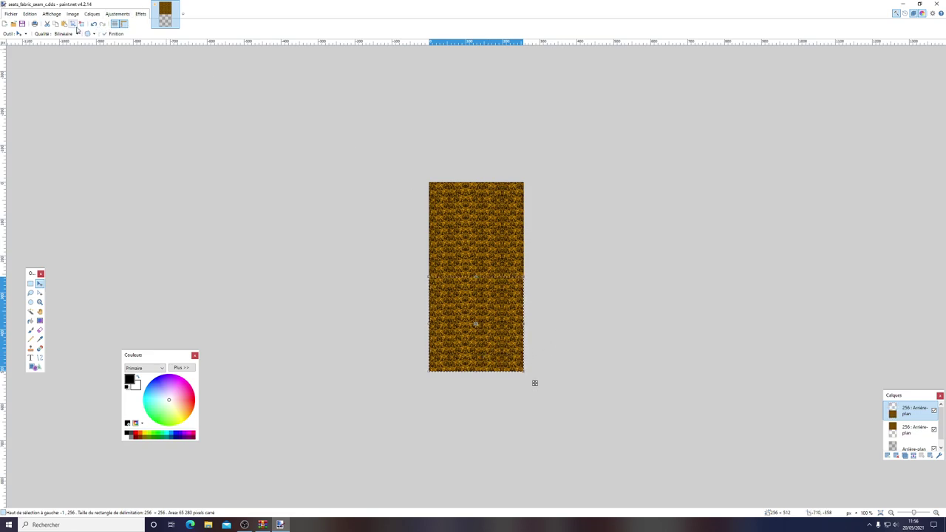
pyautogui.hotkey('ctrl', 'd')
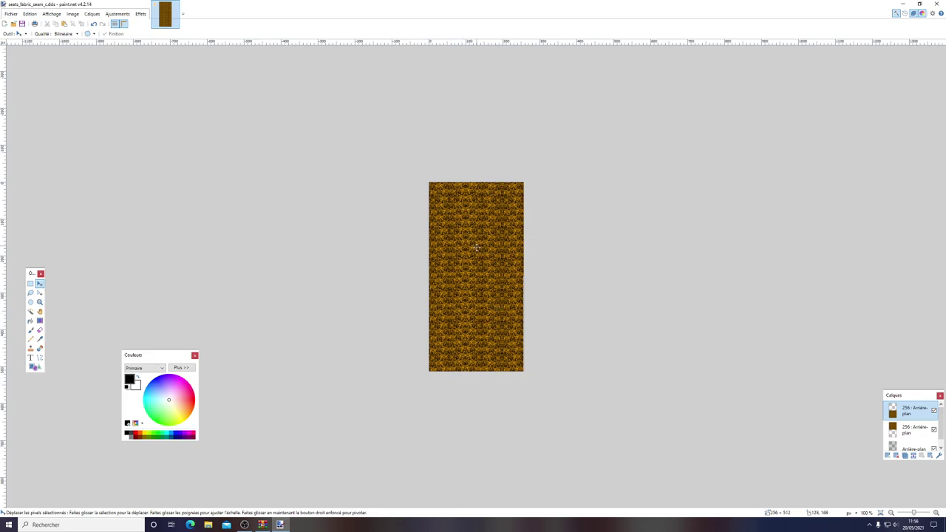
pyautogui.click(93, 24)
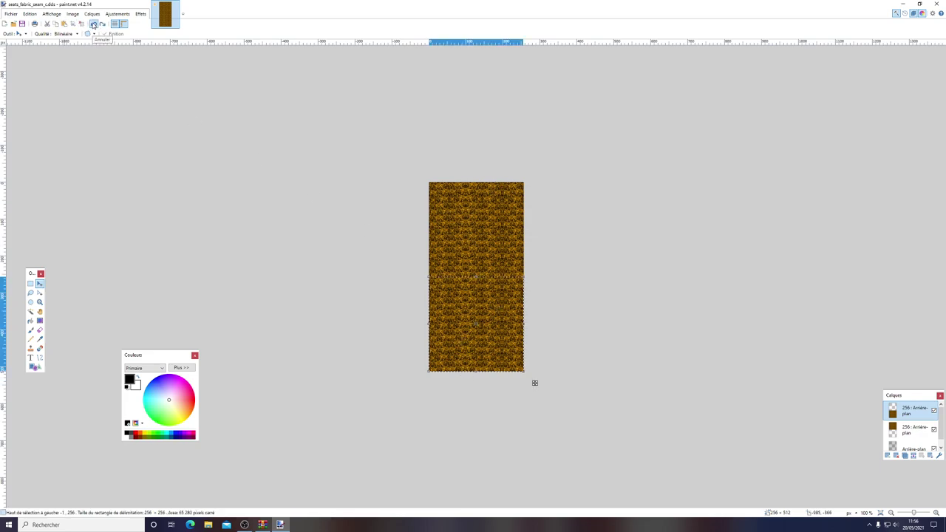
pyautogui.click(93, 24)
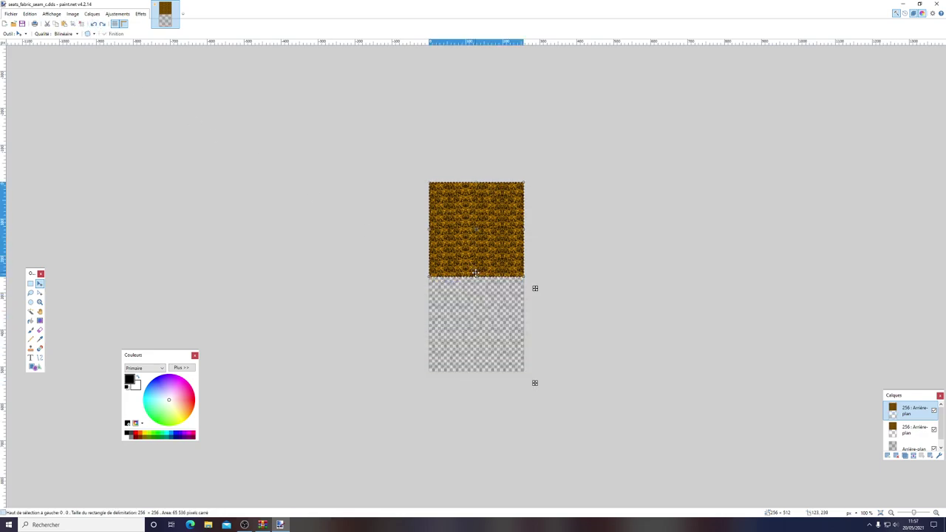
pyautogui.click(94, 24)
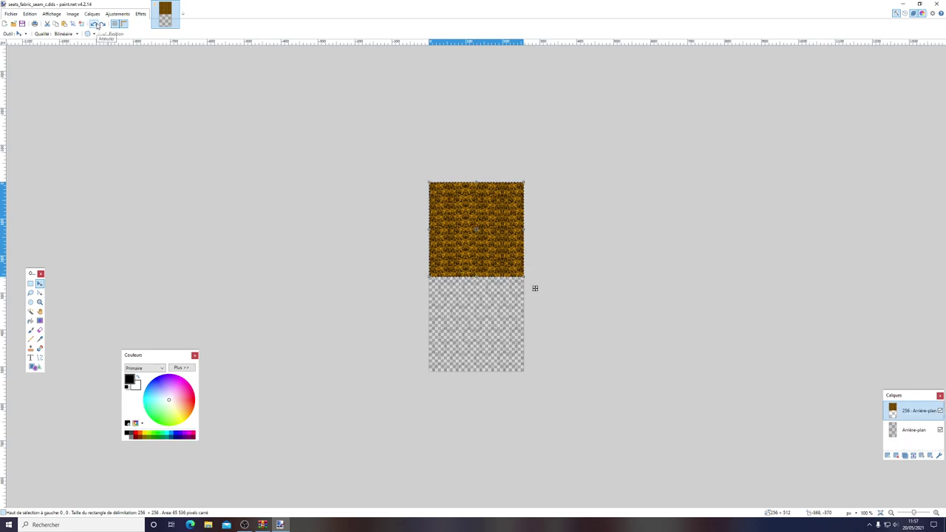
# Stretch the imported texture layer downward to cover the full canvas height, about 513 pixels
pyautogui.moveTo(479, 275); pyautogui.dragTo(477, 374)
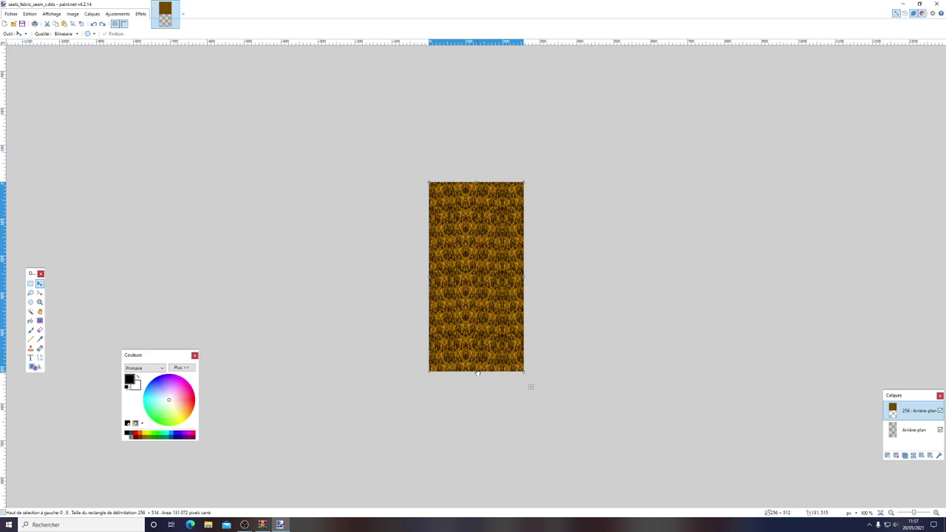
pyautogui.moveTo(478, 373)
pyautogui.mouseDown()
pyautogui.moveTo(477, 364)
pyautogui.moveTo(472, 372)
pyautogui.mouseUp()
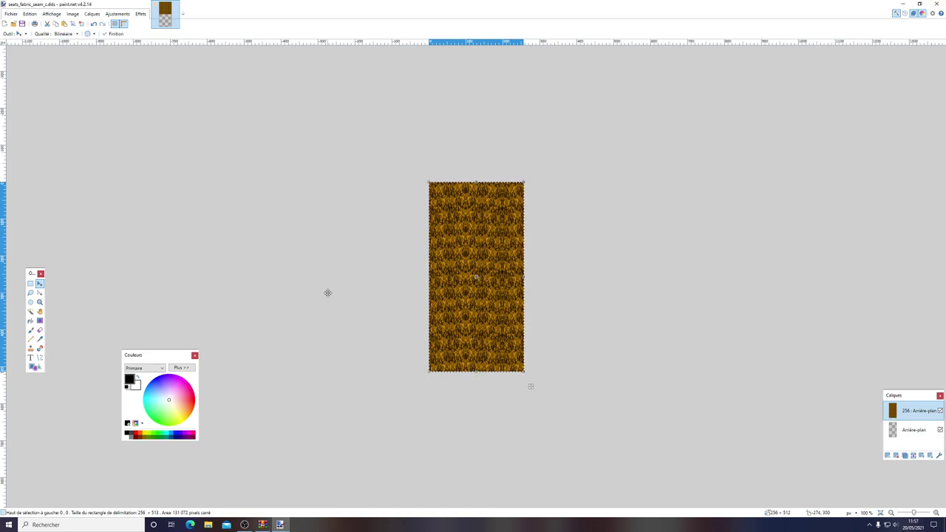
# Close seats_fabric_seam_c.dds without saving and close the Scania LuxInterior archive
pyautogui.click(937, 3)
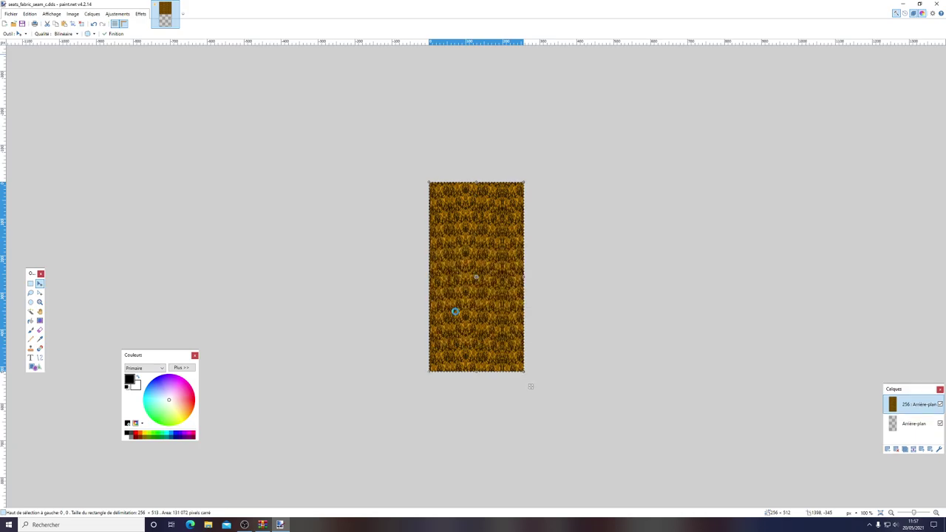
pyautogui.click(458, 310)
pyautogui.click(875, 66)
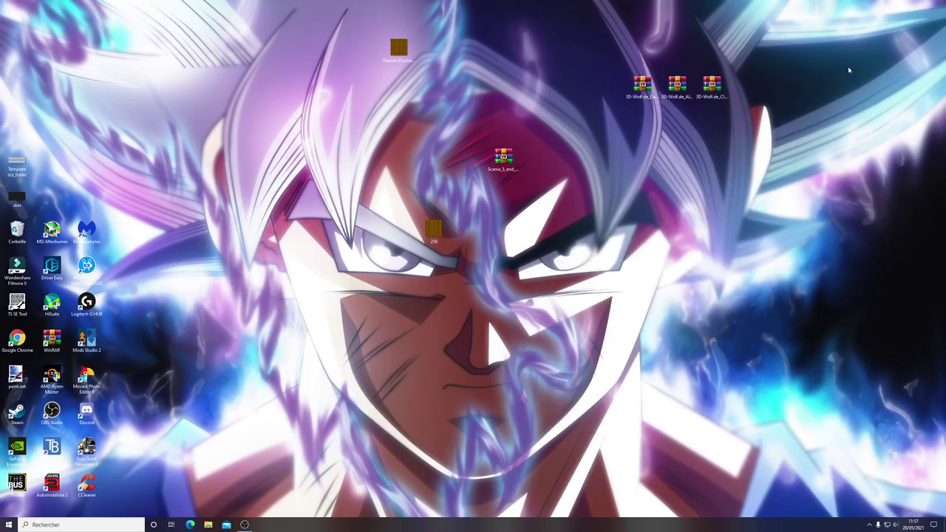